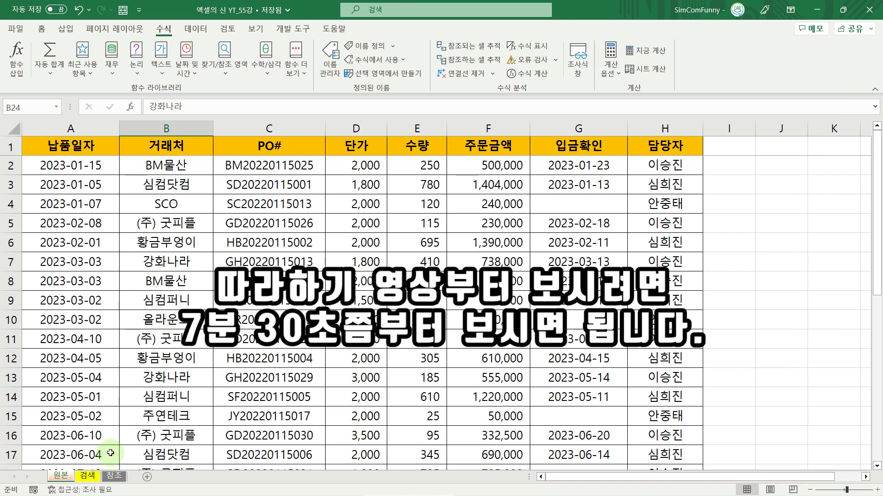
- Examine the order data on the 원본 sheet, from the 납품일자 column through the 입금확인 column
click(108, 322)
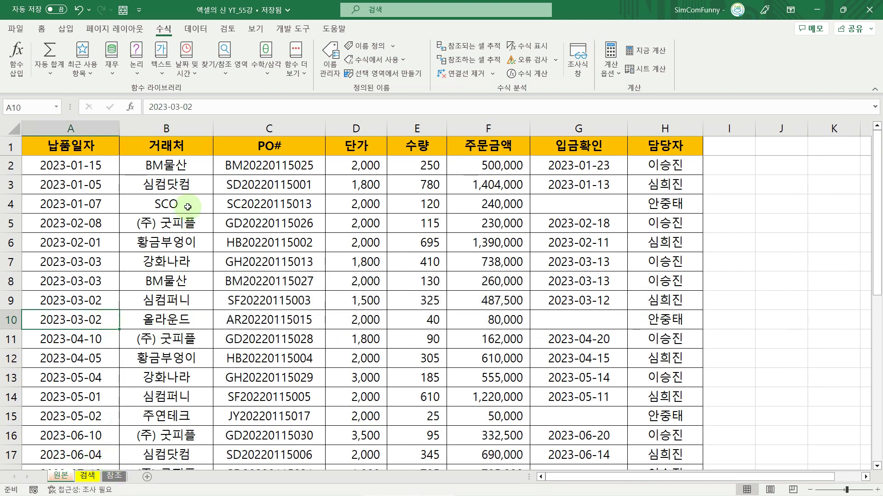
click(115, 189)
click(161, 202)
click(248, 203)
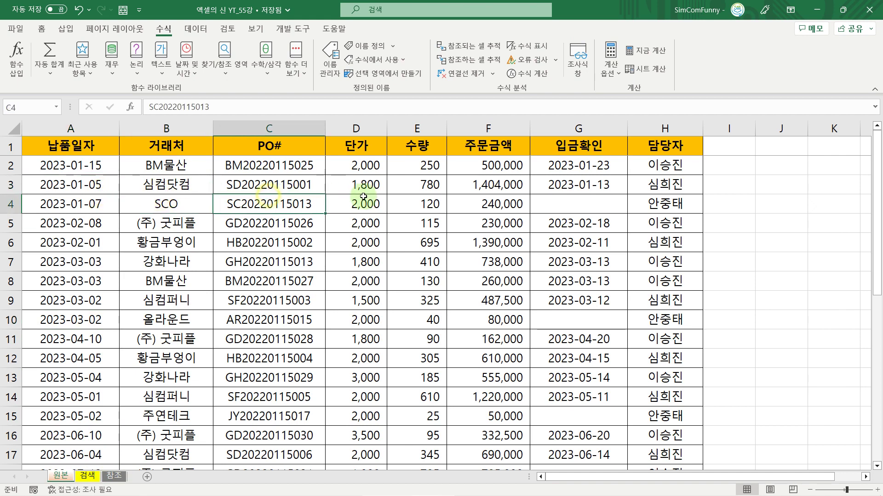
click(366, 202)
click(416, 186)
click(458, 188)
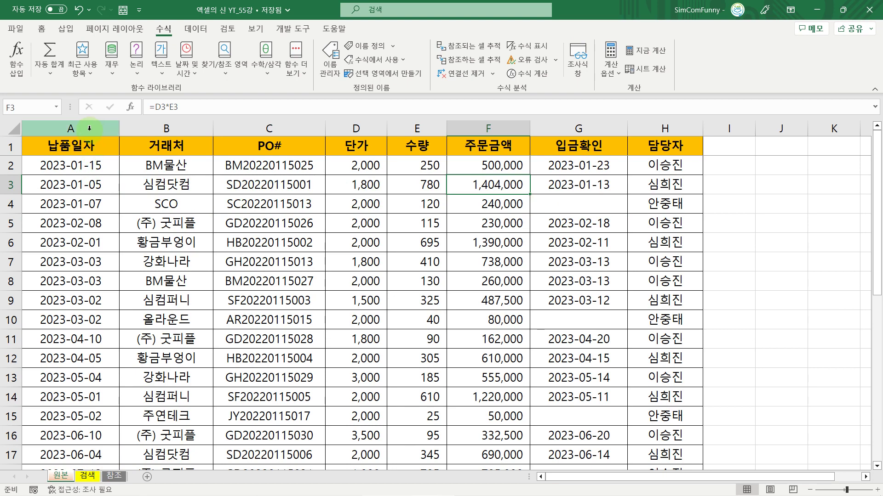
drag(95, 129, 633, 132)
click(276, 184)
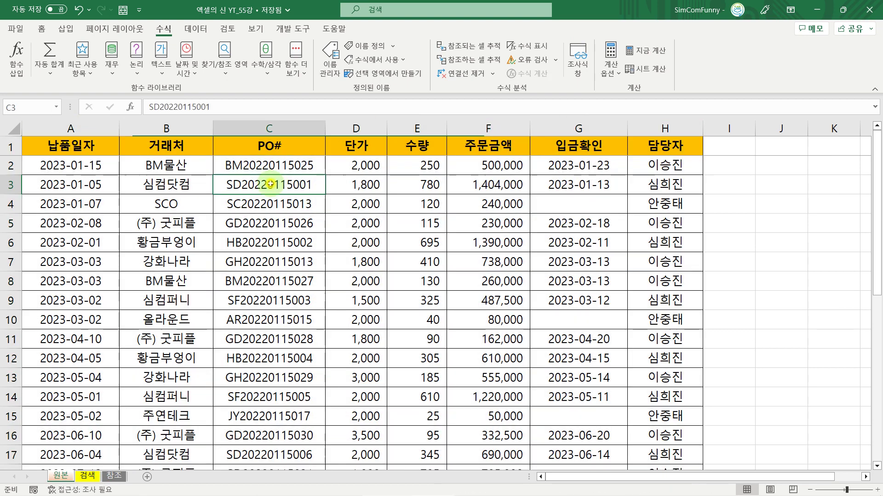
click(358, 183)
click(426, 166)
click(473, 180)
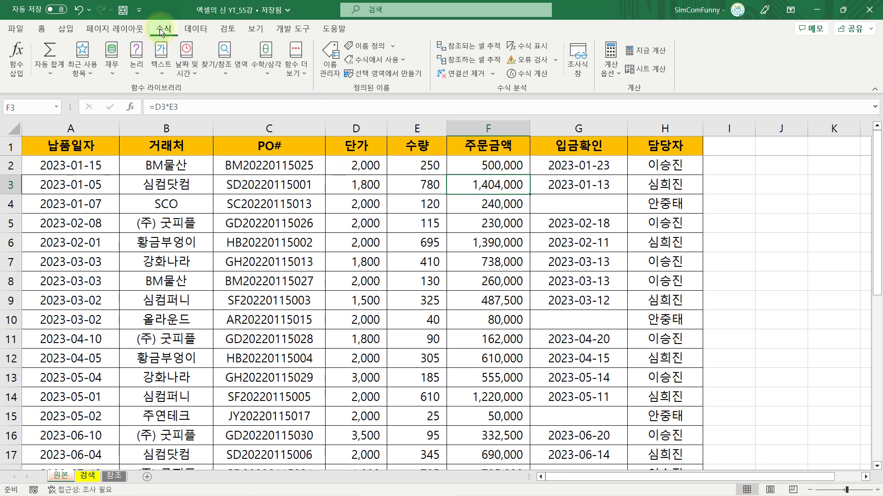
- Review the defined names 거래처, 담당자 and 원본 in the Name Manager, widening its reference column to read the formulas
click(328, 54)
click(399, 236)
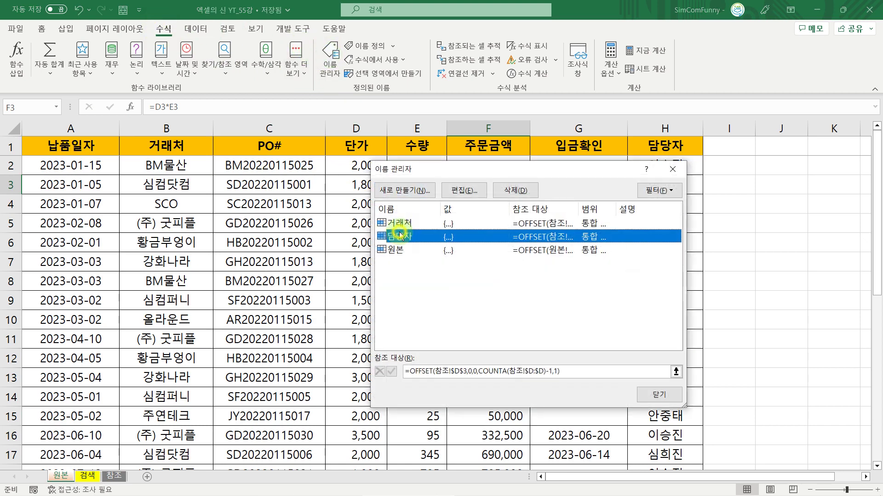
click(397, 250)
click(398, 224)
click(398, 237)
click(397, 251)
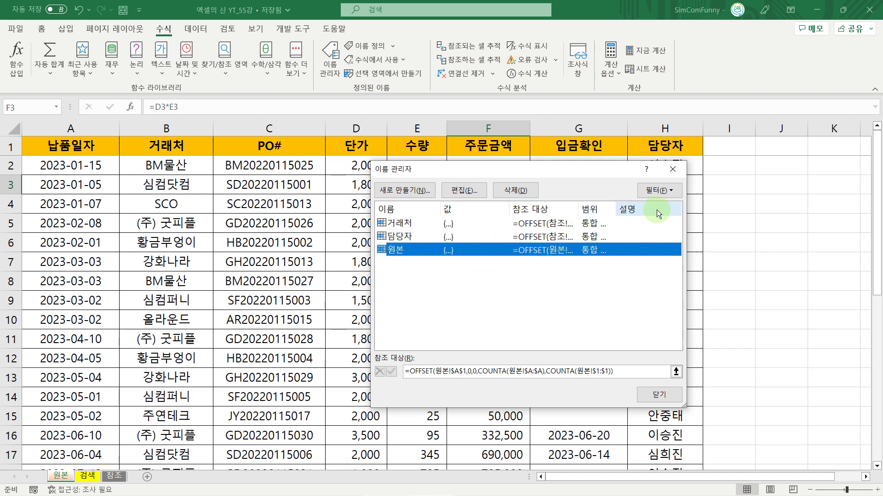
drag(691, 217, 794, 218)
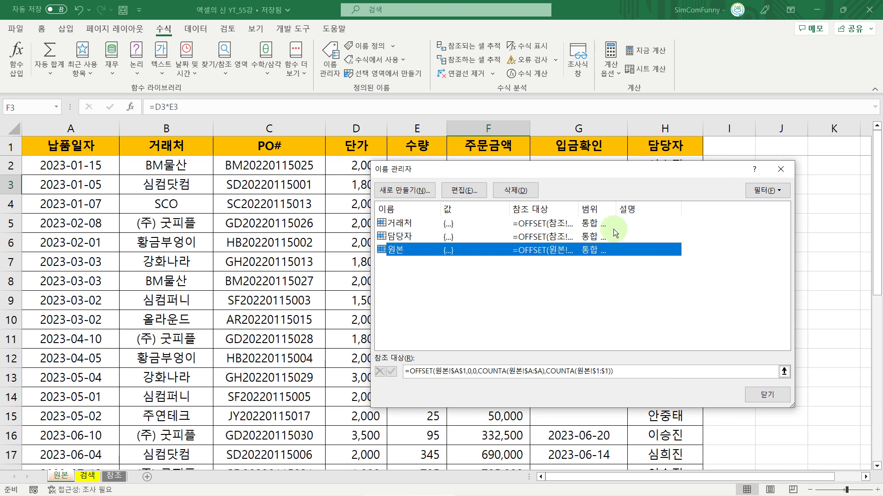
drag(579, 209, 713, 248)
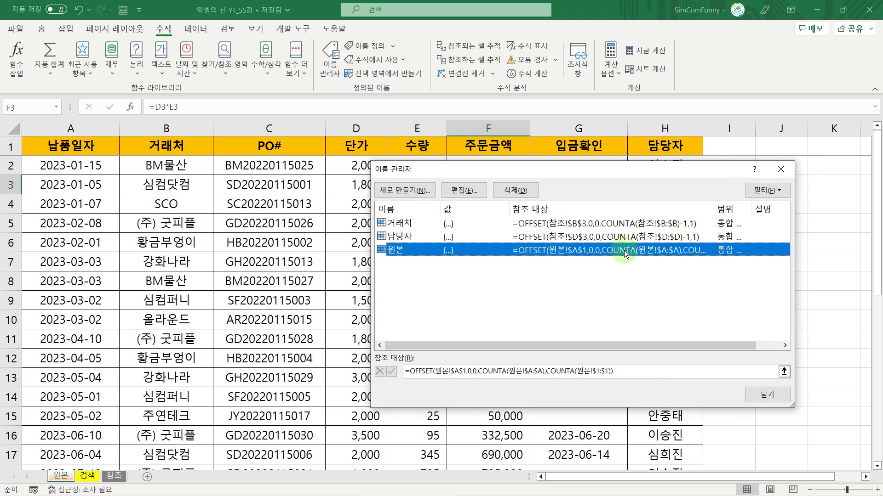
- Inspect the full OFFSET reference formula of the defined name 원본 and leave the Name Manager
double_click(573, 249)
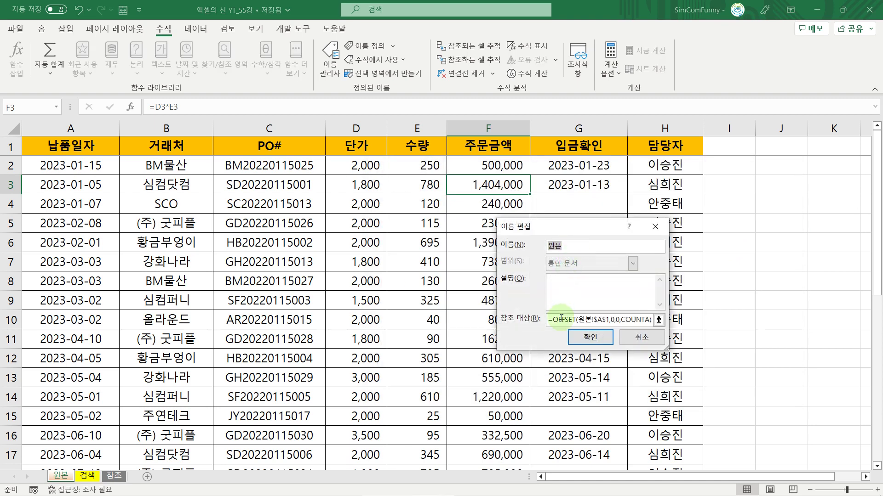
drag(670, 348, 818, 349)
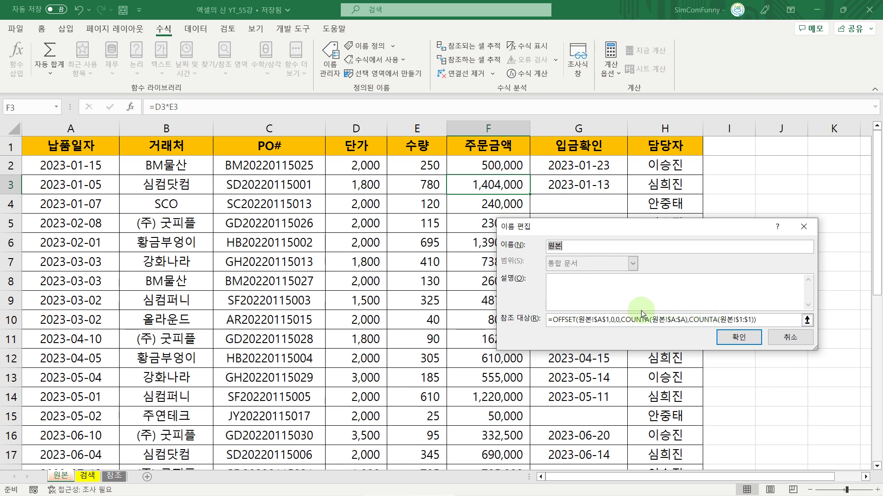
click(738, 337)
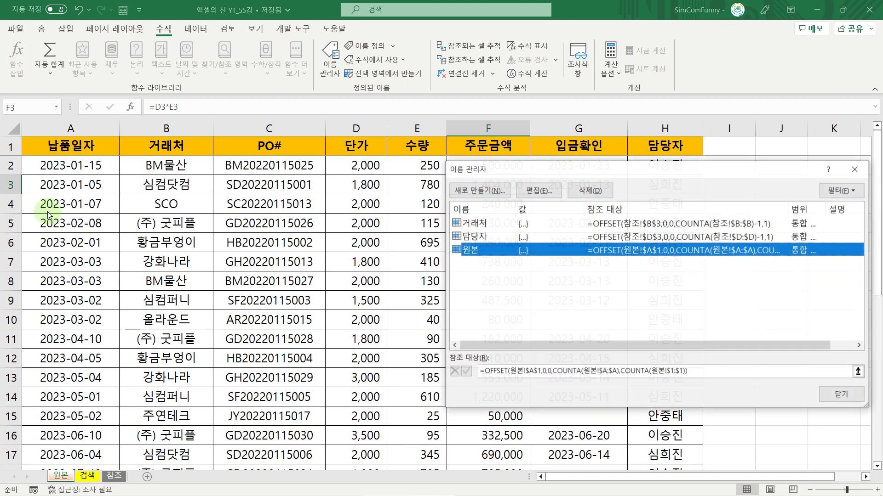
click(844, 395)
- Go to the named range 원본 and check that it spans the whole data table down to its last row
click(219, 247)
click(26, 109)
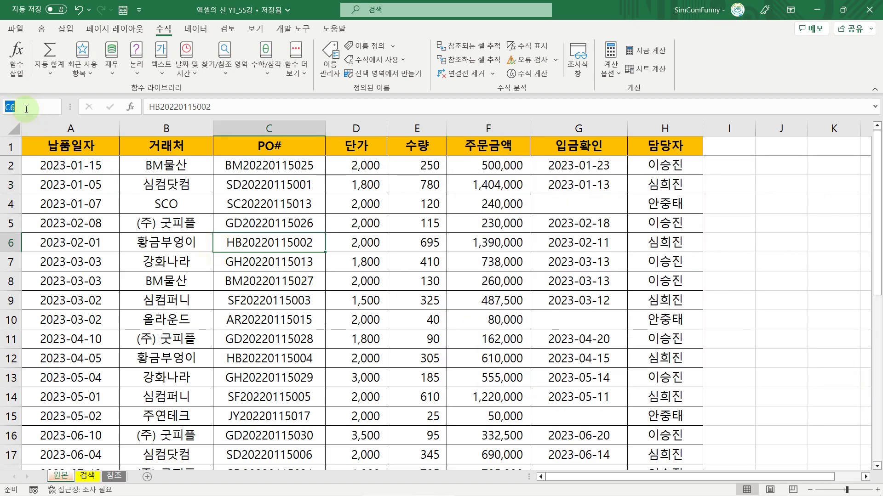
text(원본)
key(Return)
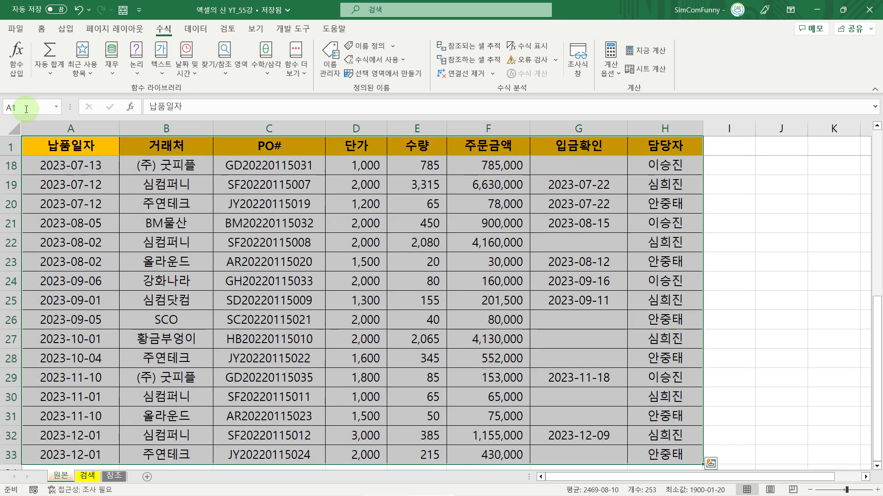
scroll(181, 255, down, 5)
scroll(186, 239, up, 10)
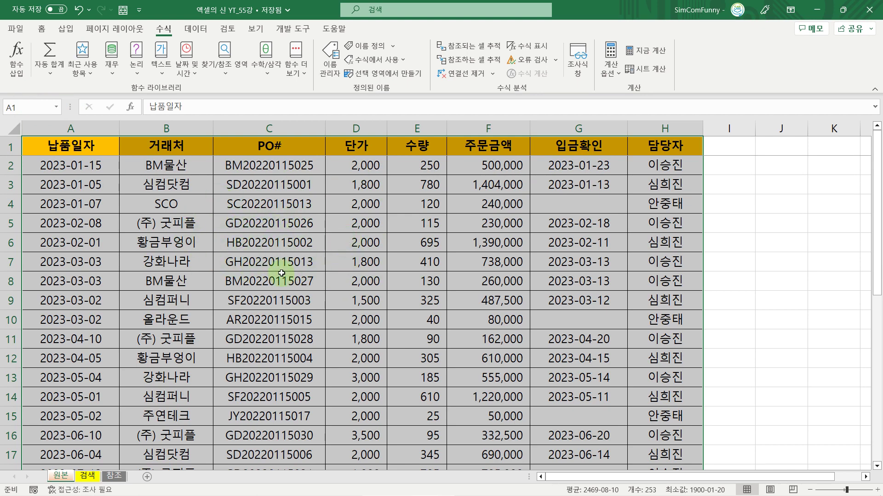
scroll(308, 280, down, 8)
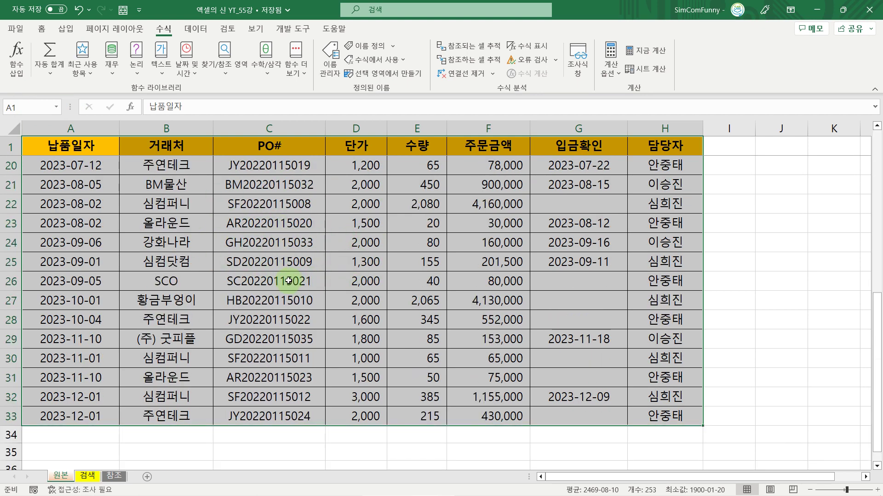
scroll(252, 275, up, 8)
click(248, 266)
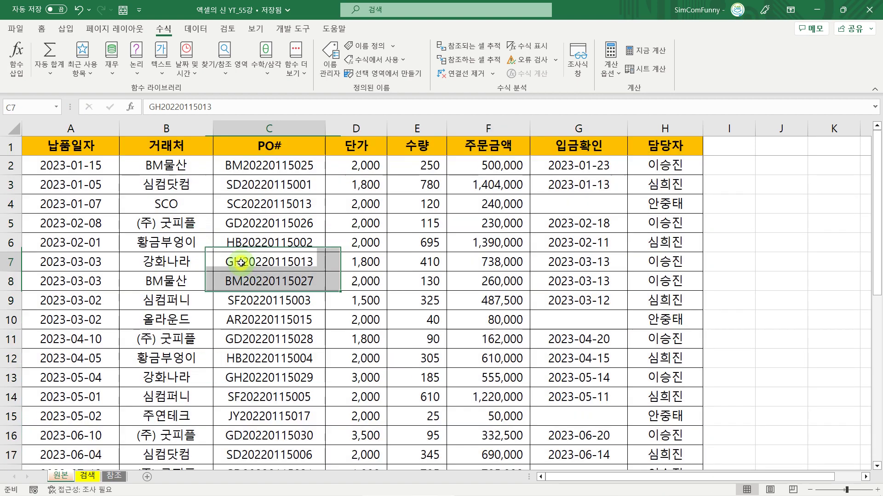
- Examine the yellow search condition cells and the empty results area on the 검색 sheet
click(92, 478)
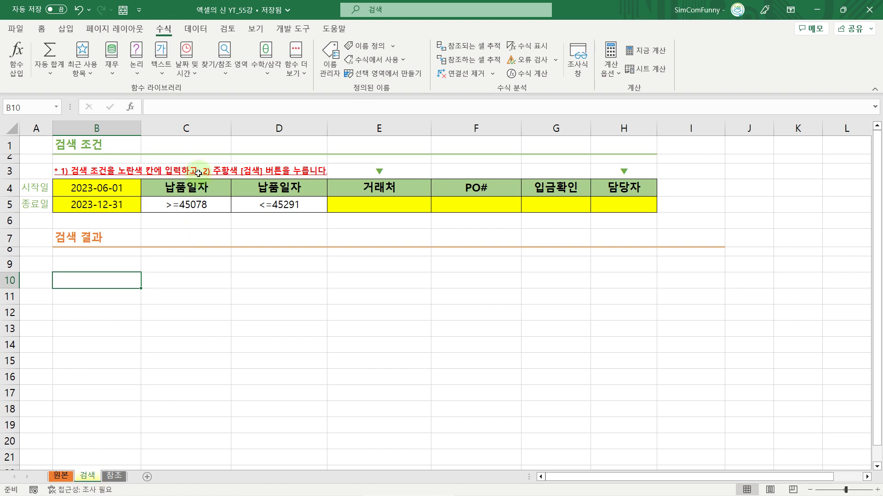
drag(105, 191, 106, 207)
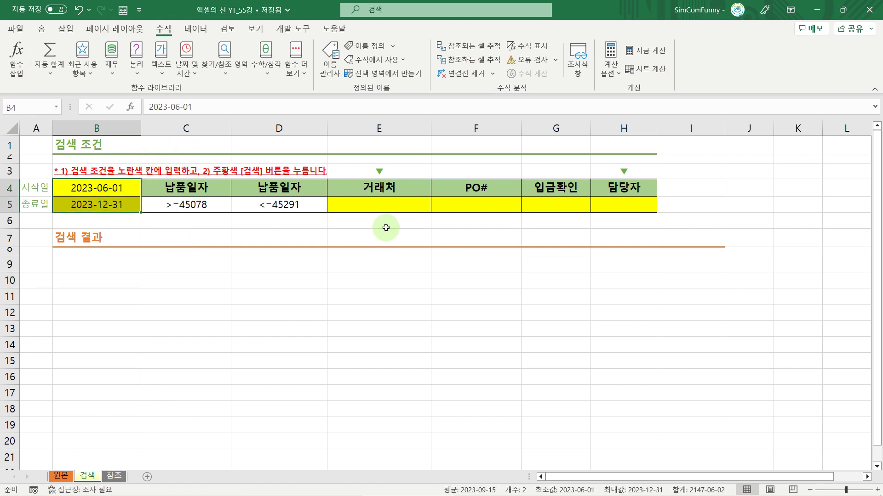
ctrl+click(371, 210)
click(482, 203)
click(548, 203)
click(627, 204)
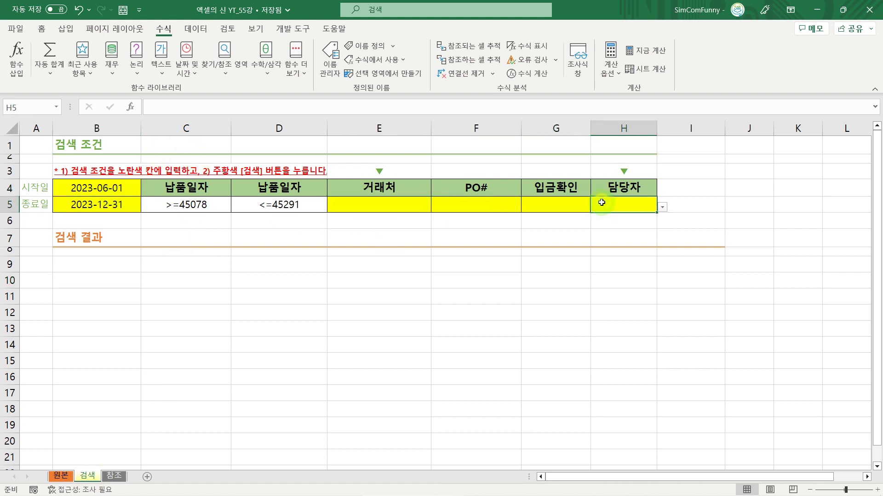
click(579, 204)
click(492, 204)
click(411, 205)
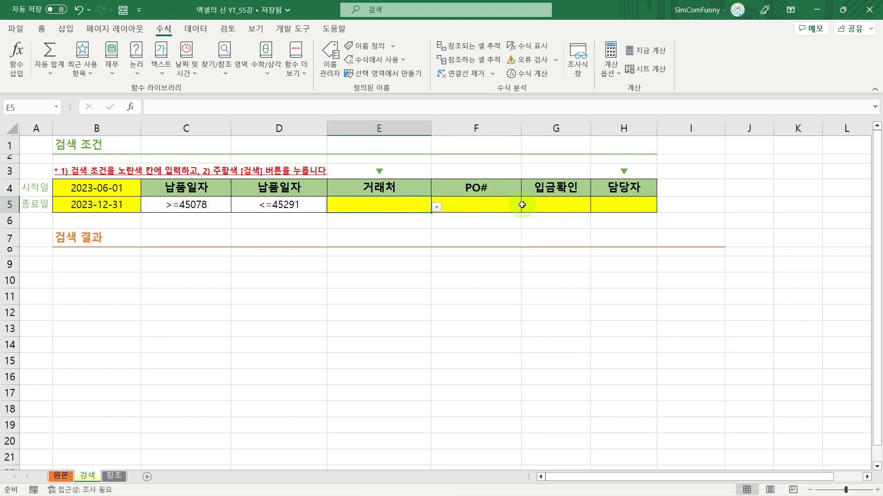
drag(76, 263, 633, 355)
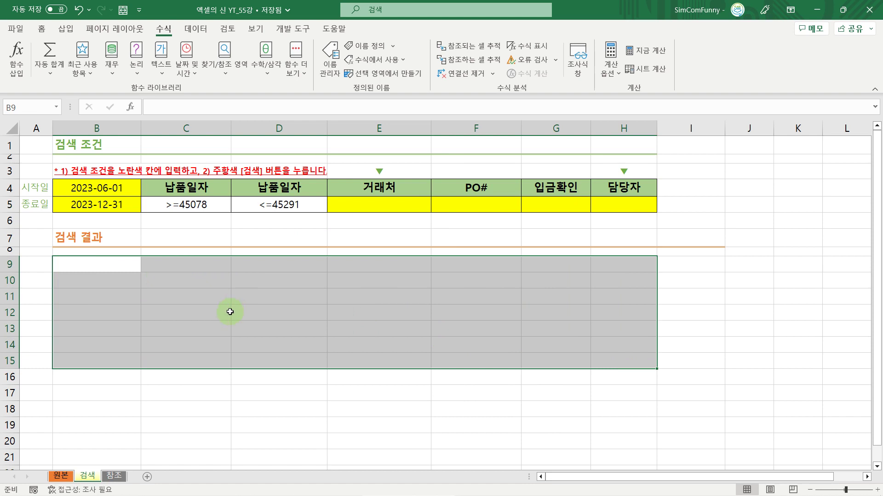
click(190, 285)
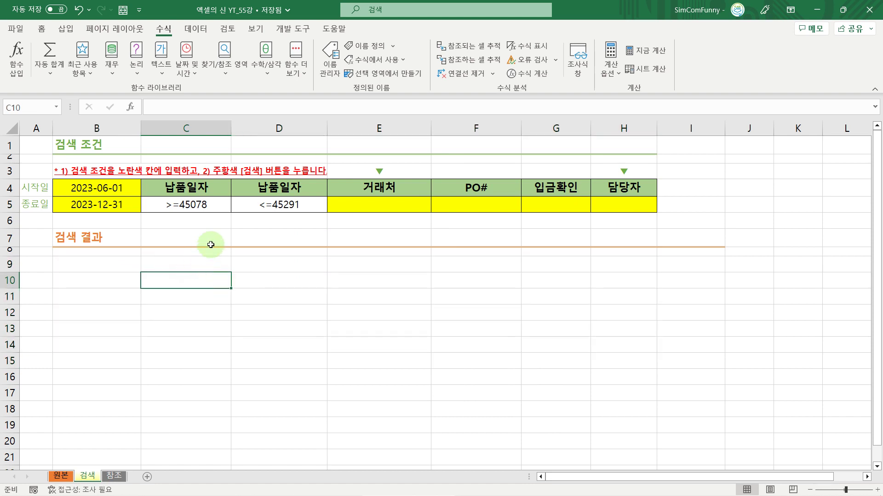
- Set the 거래처 search condition in E5 to 강화나라 from the list of clients
click(375, 209)
click(435, 208)
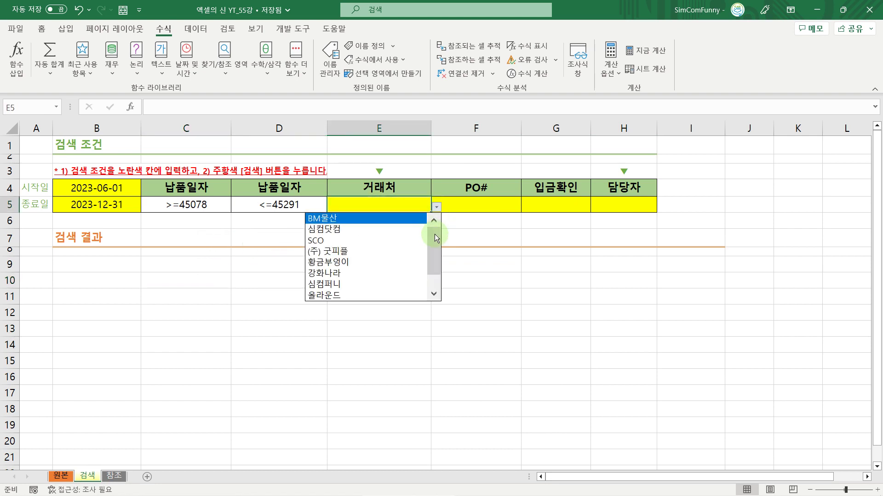
scroll(433, 271, down, 1)
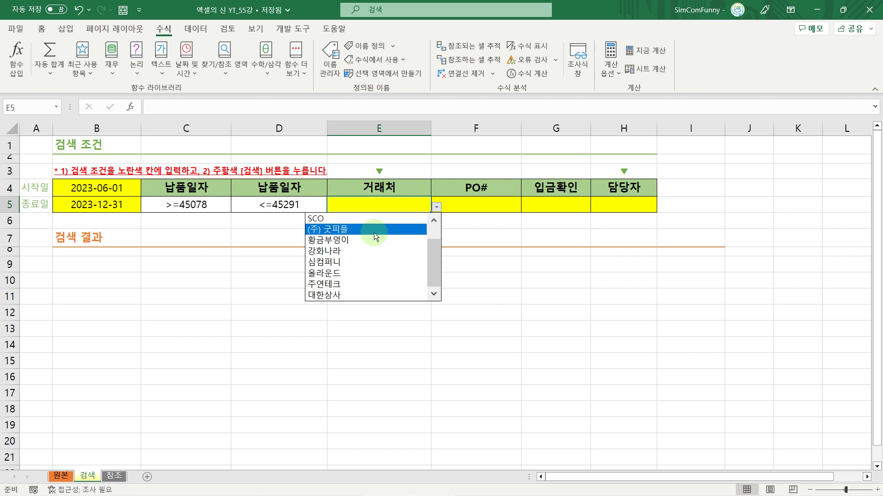
key(Escape)
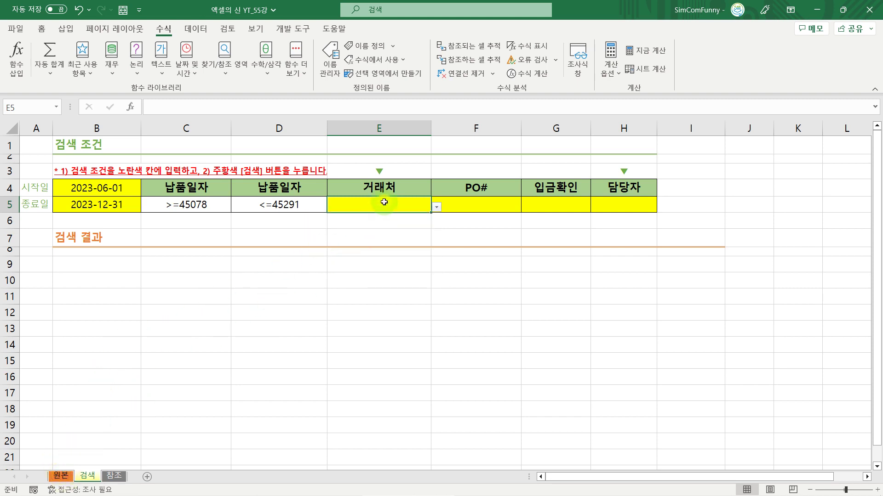
click(435, 207)
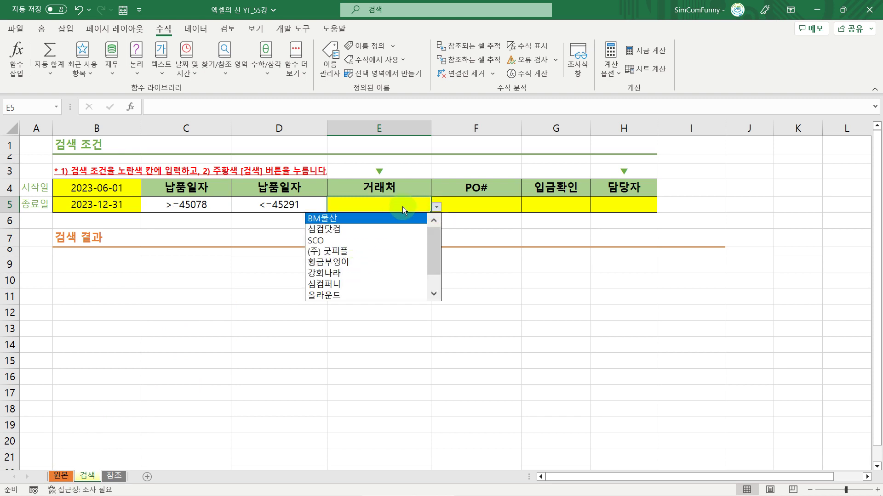
click(348, 272)
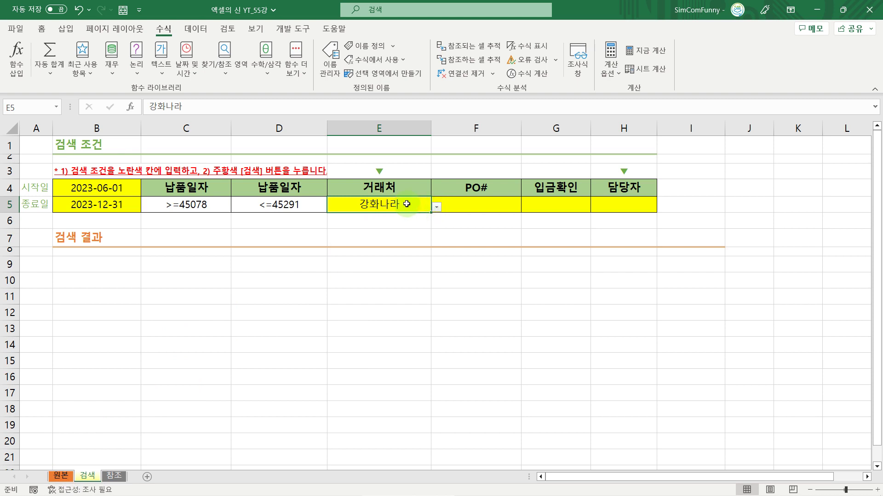
- Compare the choices offered for the 거래처 condition with the client list on the 참조 sheet
click(435, 216)
click(400, 201)
click(436, 208)
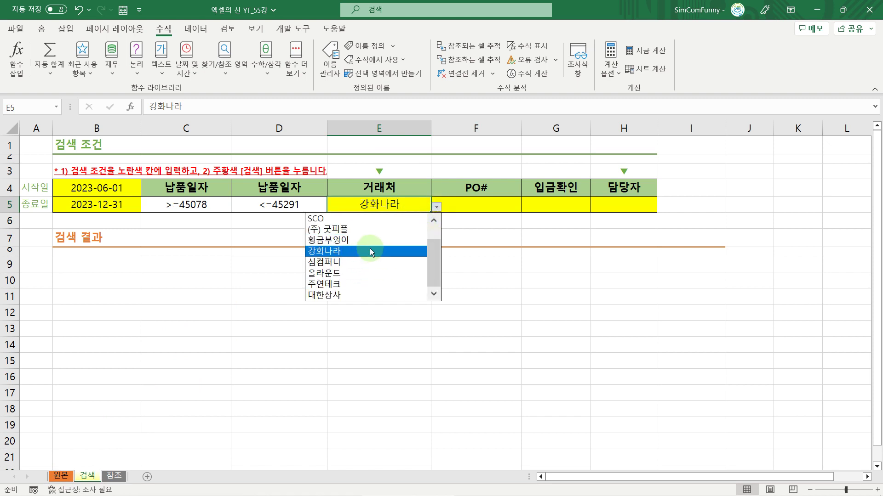
click(123, 475)
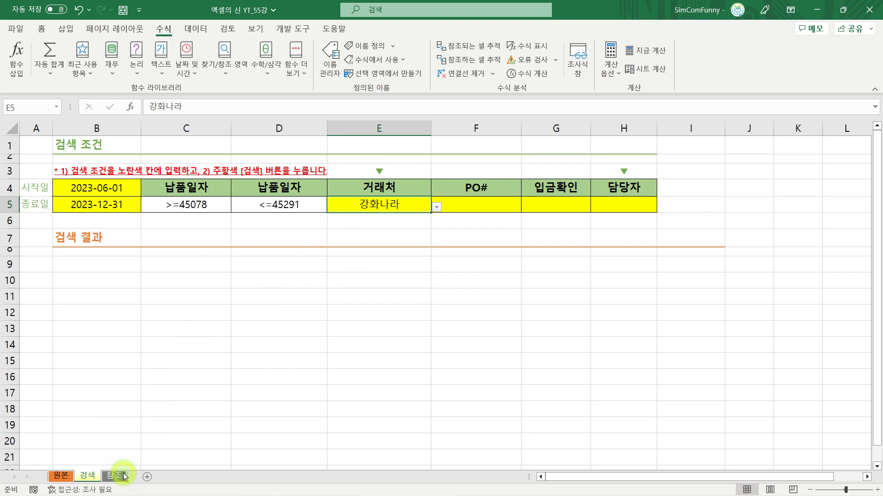
click(123, 476)
click(109, 184)
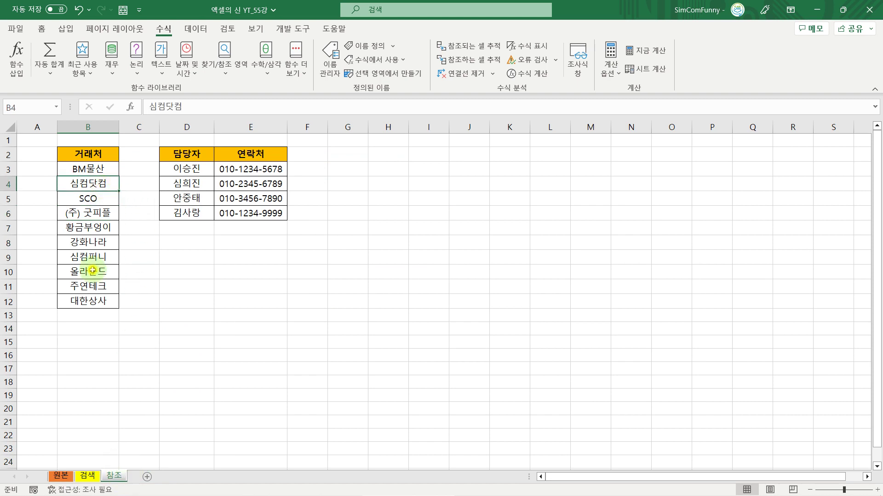
click(91, 302)
click(88, 318)
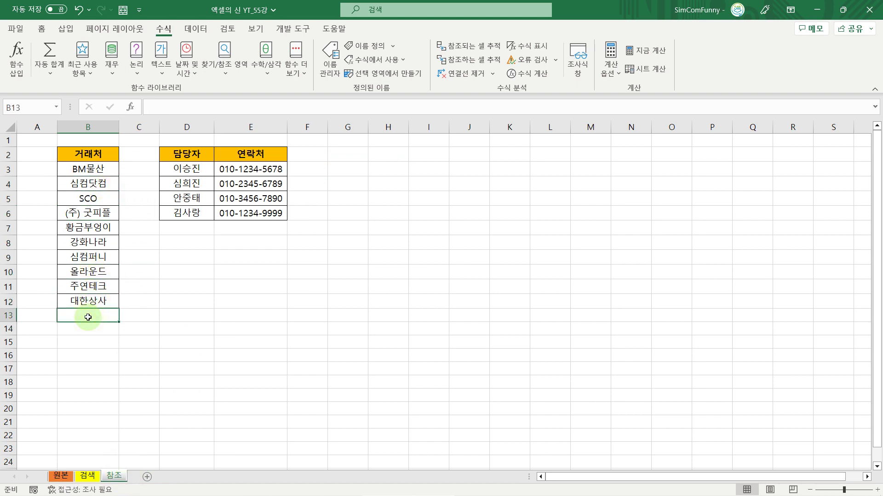
- Return to the 검색 sheet and check the 거래처 and 담당자 condition cells, which use selection lists
click(87, 477)
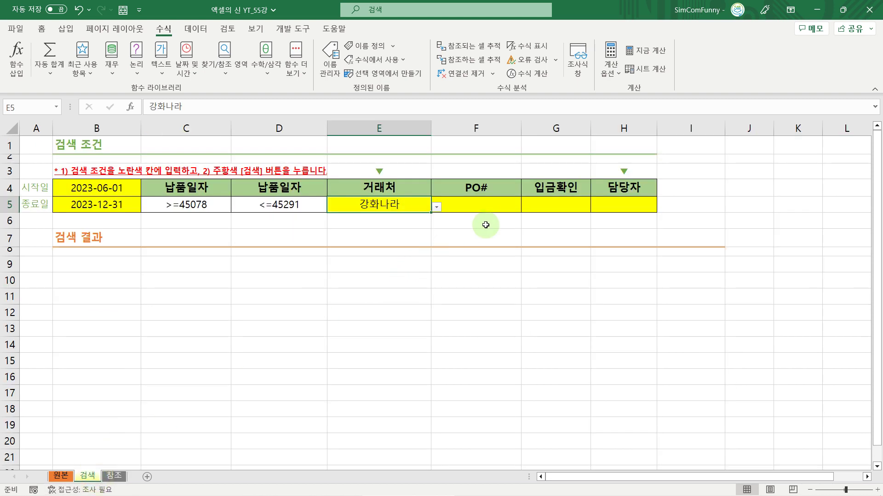
click(635, 205)
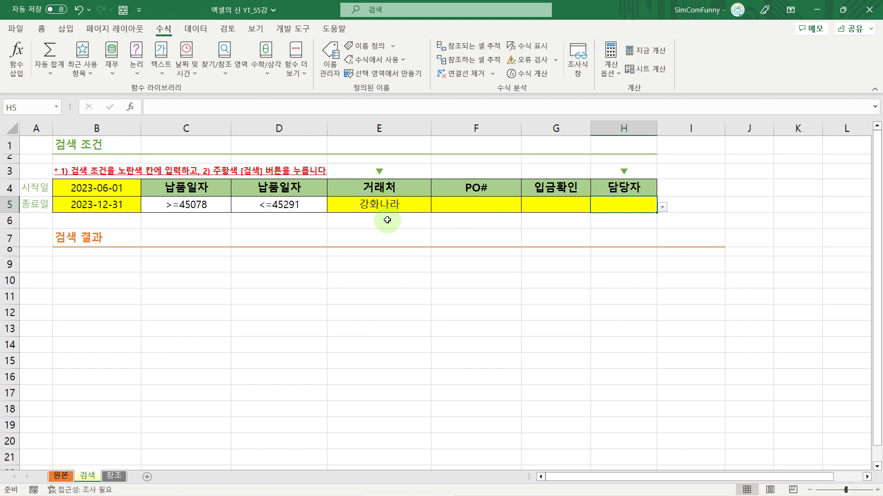
click(377, 208)
click(633, 203)
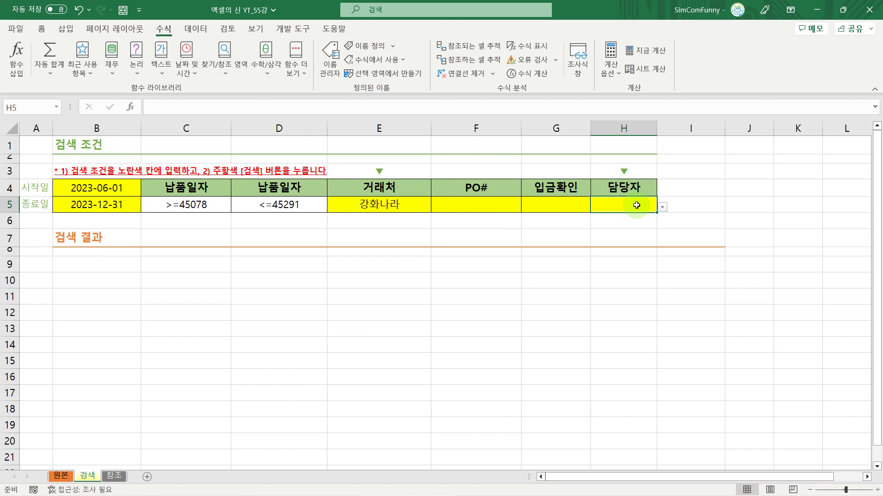
- Compare the 거래처 and 담당자 condition cells and view the choices in the 담당자 selection list of H5
click(382, 201)
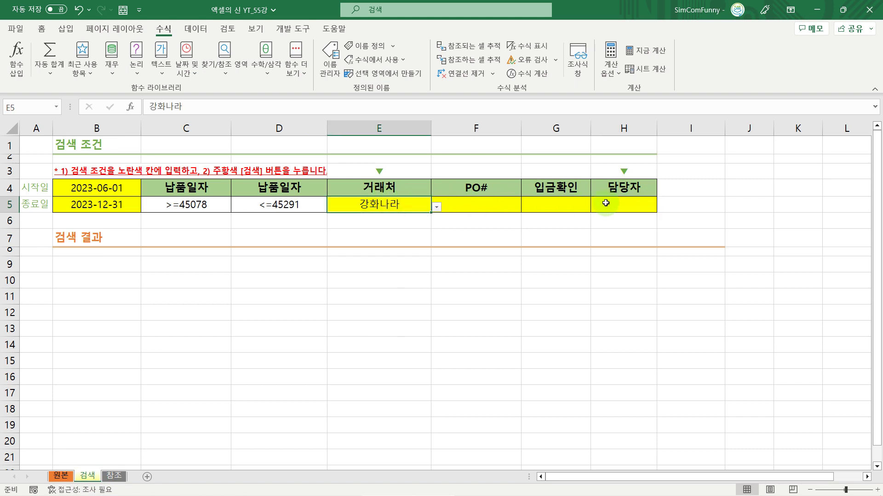
click(626, 203)
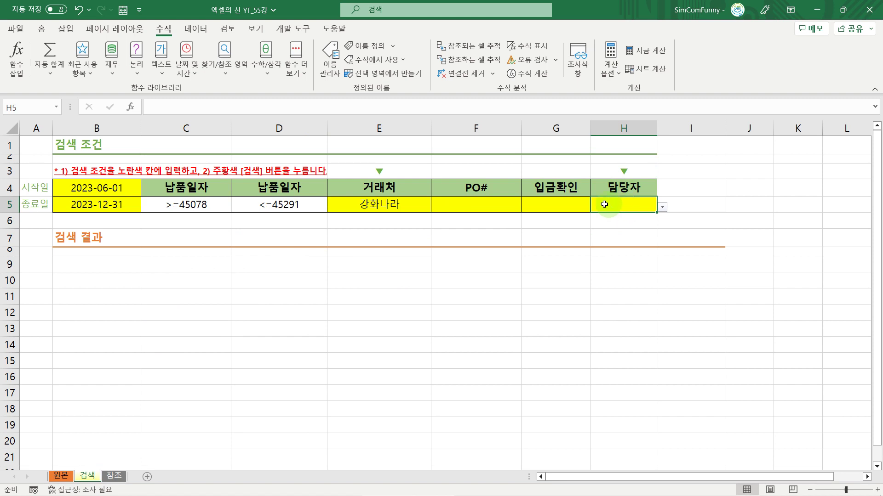
click(368, 171)
click(614, 170)
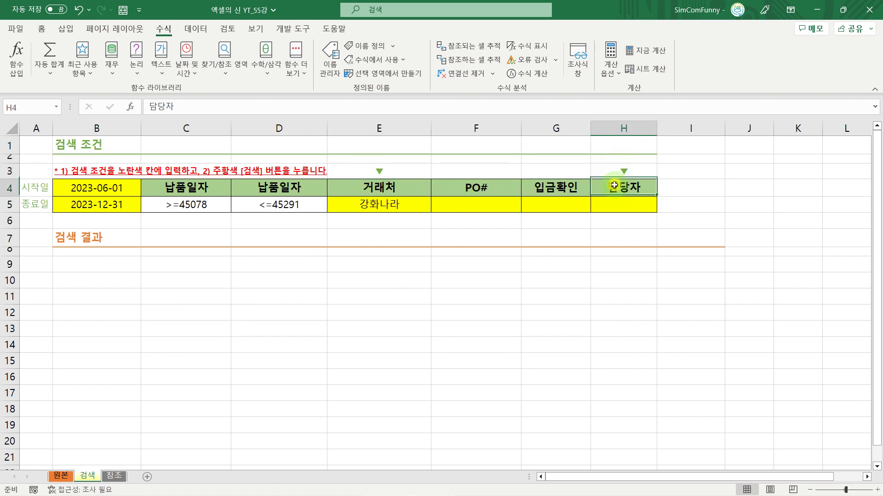
click(394, 187)
click(628, 202)
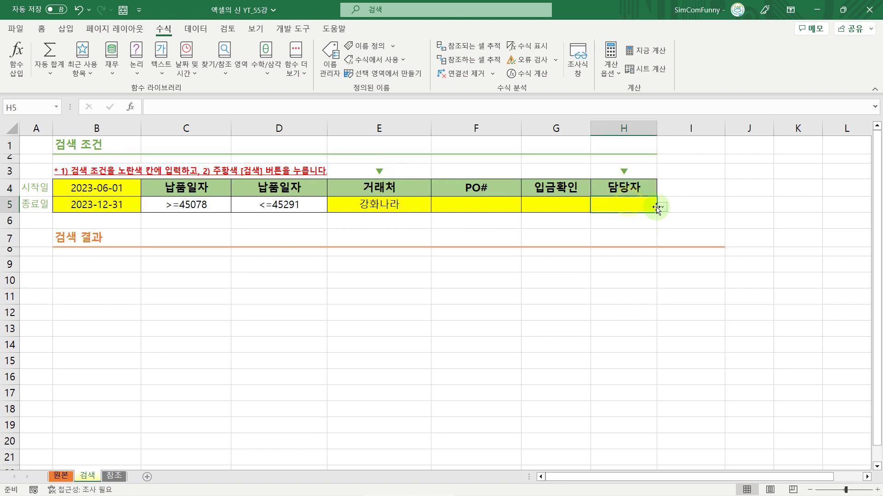
click(662, 207)
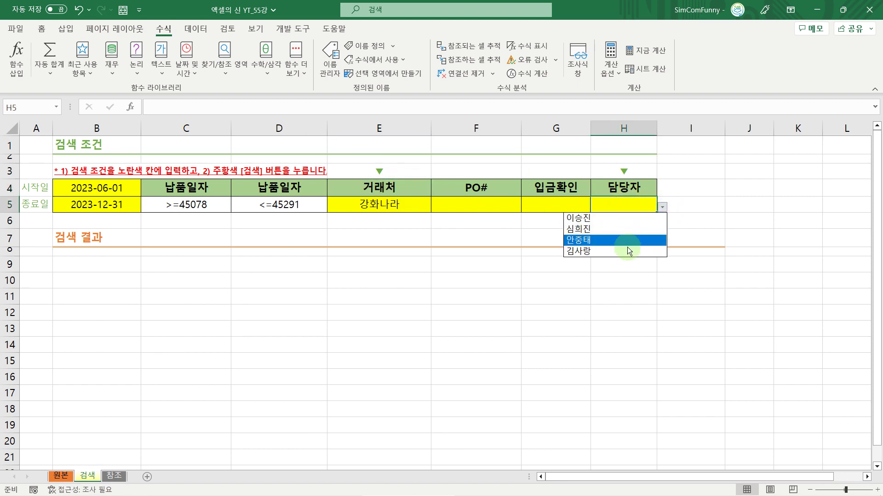
key(Escape)
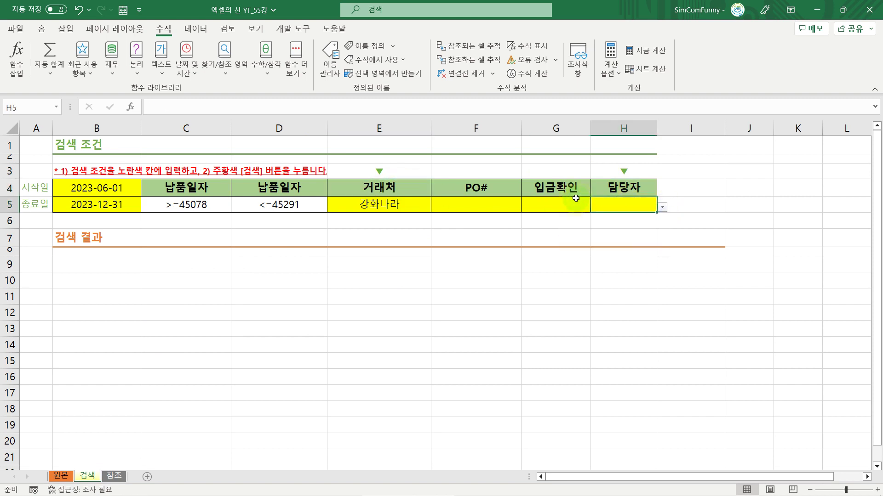
- Examine the data validation criteria and error message settings of the 입금확인 condition cell G5
click(558, 204)
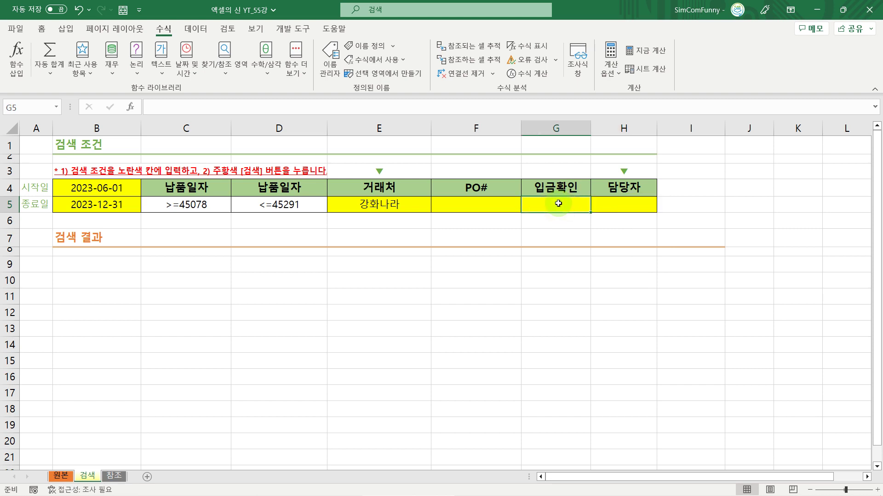
click(195, 29)
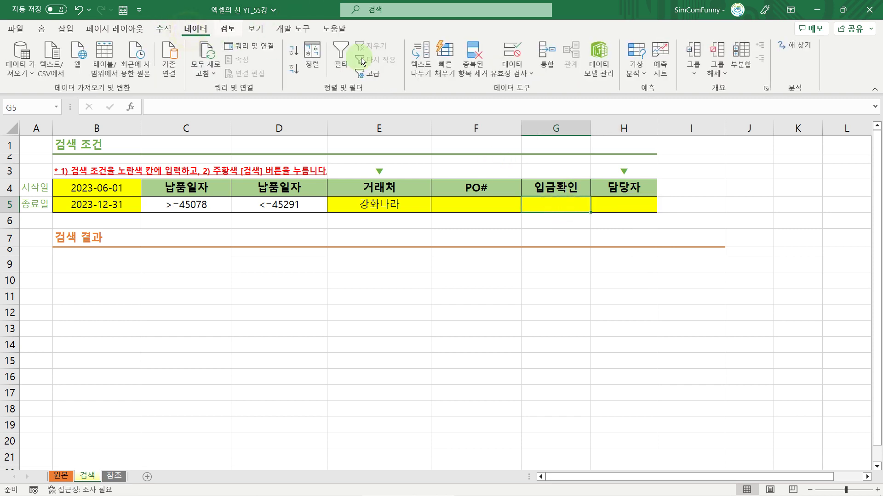
click(511, 51)
click(554, 204)
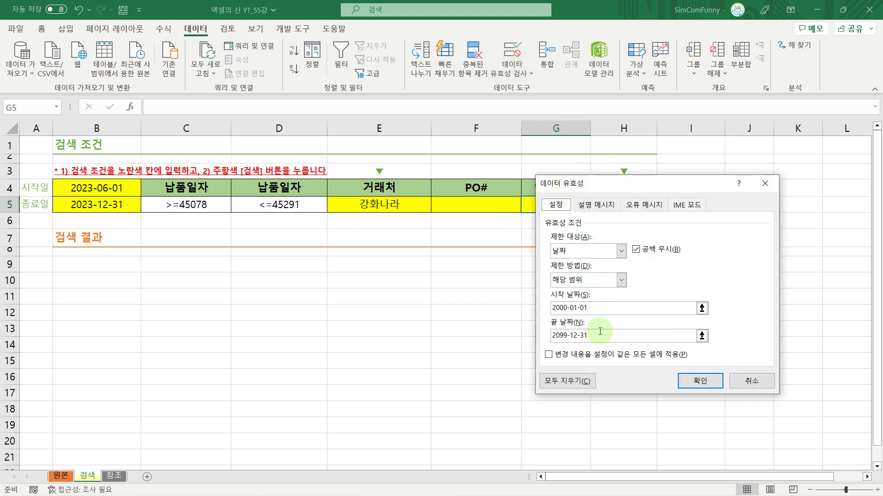
click(643, 204)
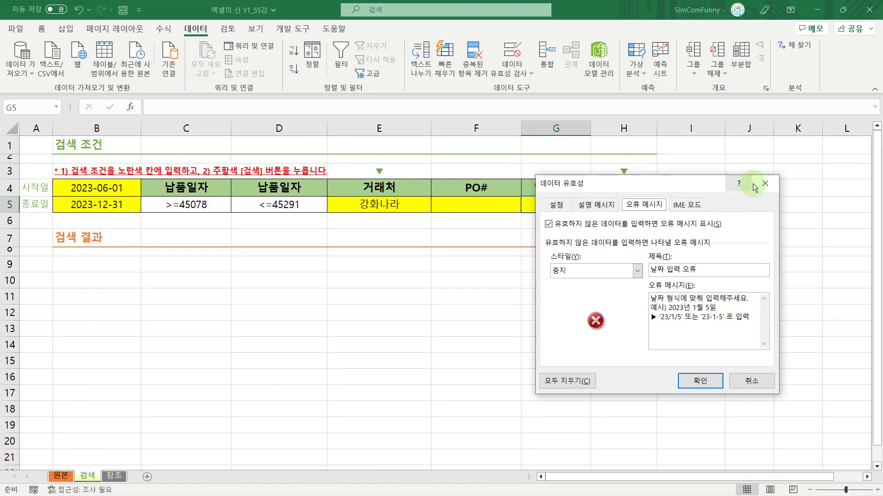
key(Escape)
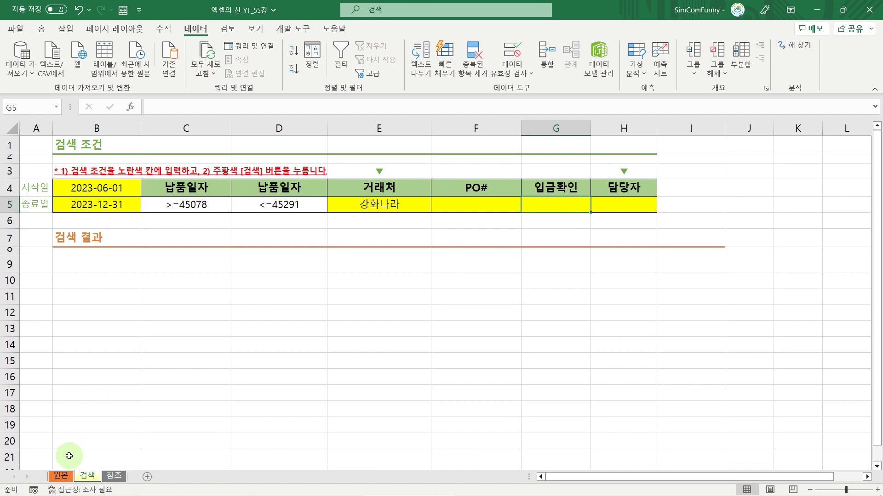
- Look through the 입금확인 column on the 원본 sheet
click(61, 476)
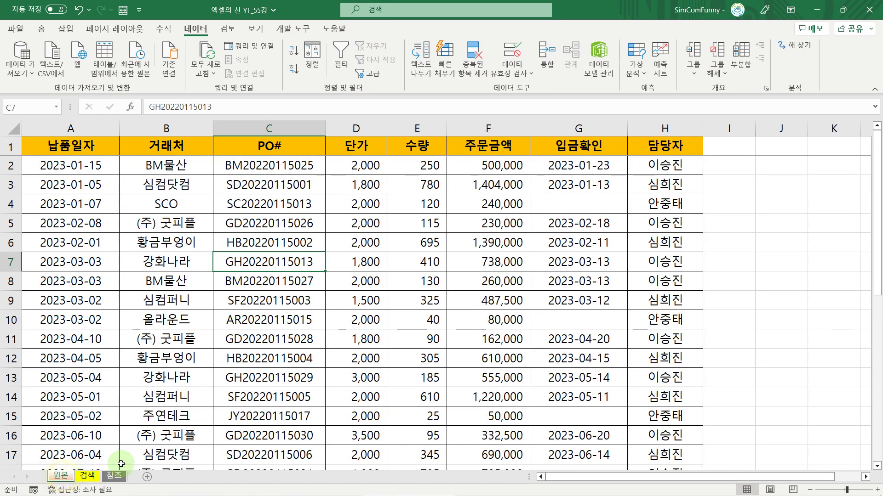
click(572, 166)
scroll(579, 258, down, 4)
scroll(578, 258, down, 4)
scroll(579, 259, up, 8)
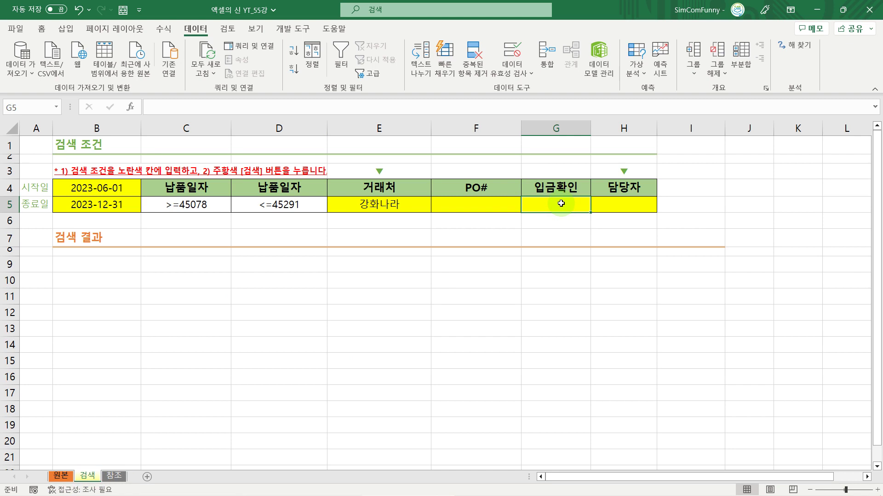
- Try to enter the non-date text 모름 in the 입금확인 condition cell G5 on the 검색 sheet
text(모르)
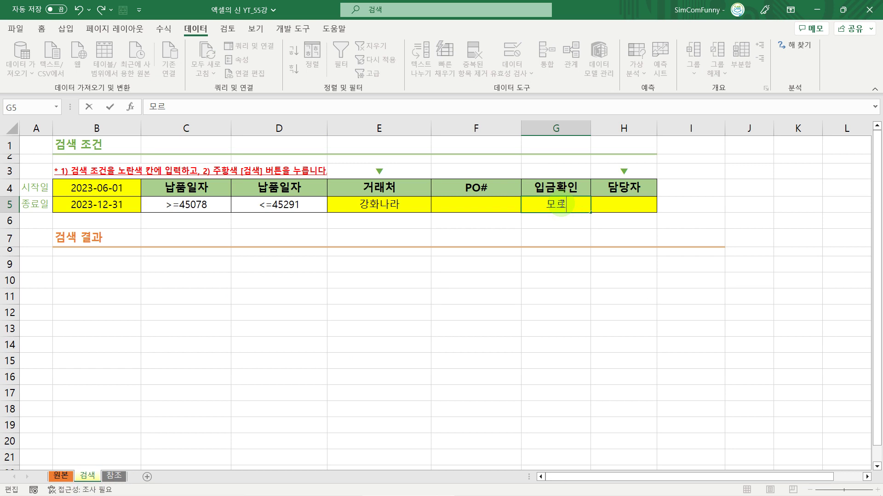
key(BackSpace)
key(Return)
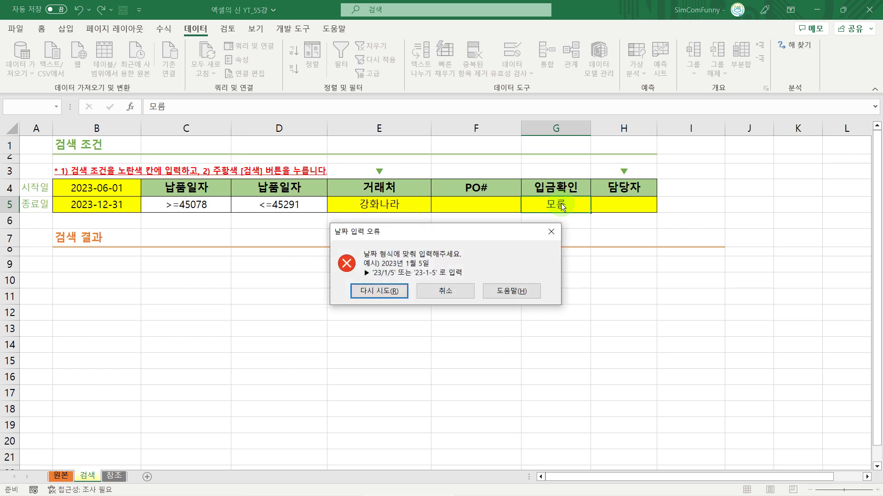
click(550, 232)
- Review the condition cells E5:H5 and the empty results area starting at B9
click(478, 206)
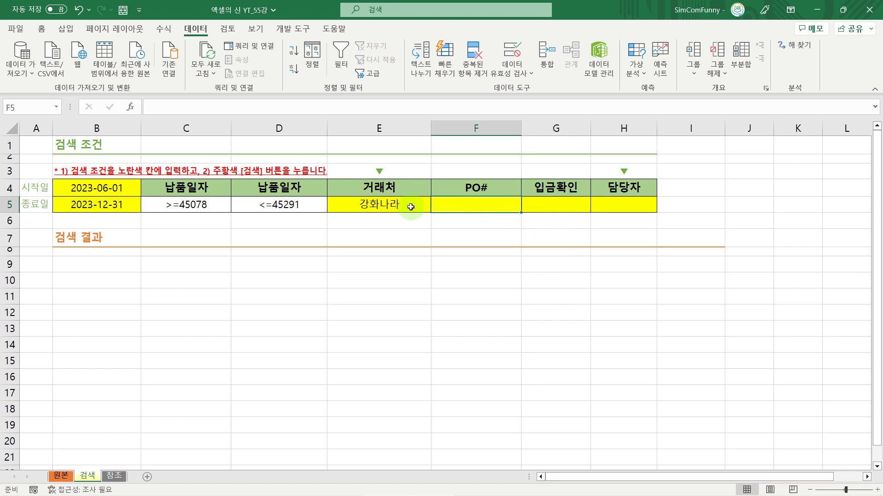
drag(404, 206, 613, 206)
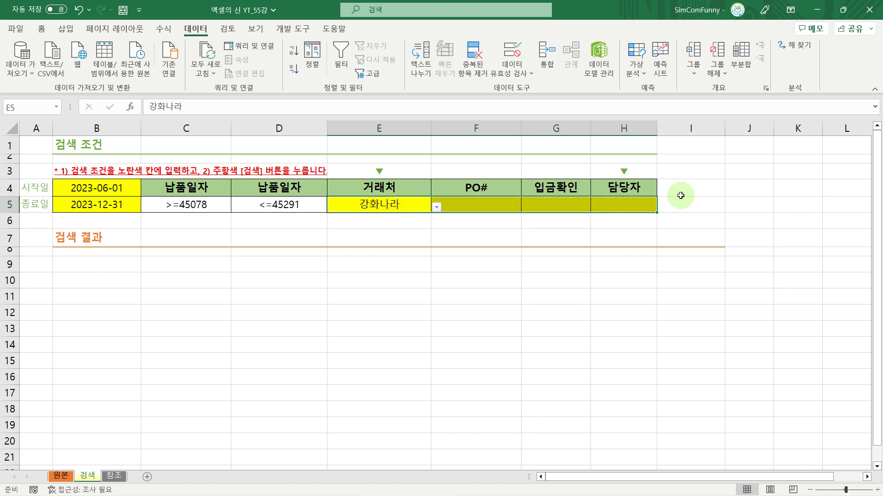
drag(677, 183, 685, 199)
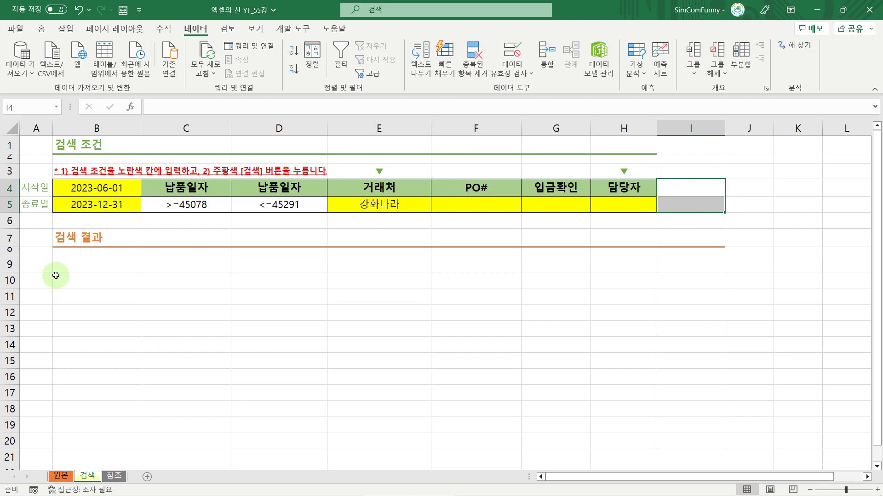
drag(62, 269, 684, 379)
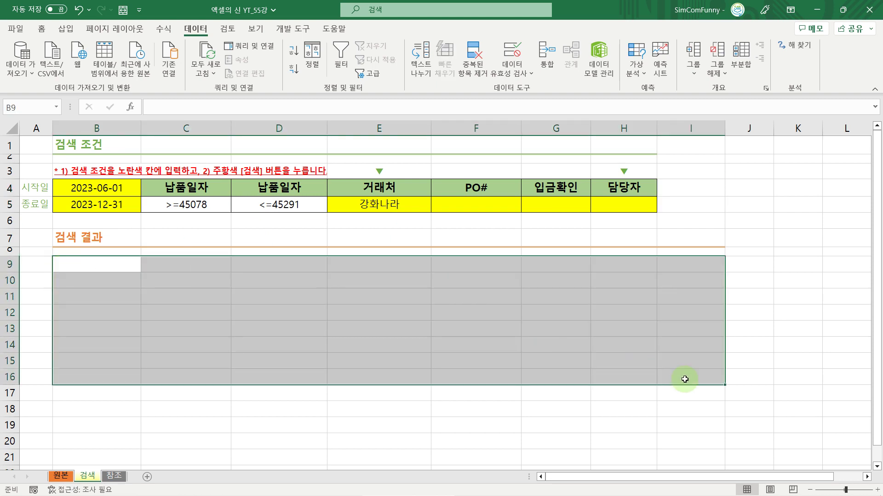
click(99, 270)
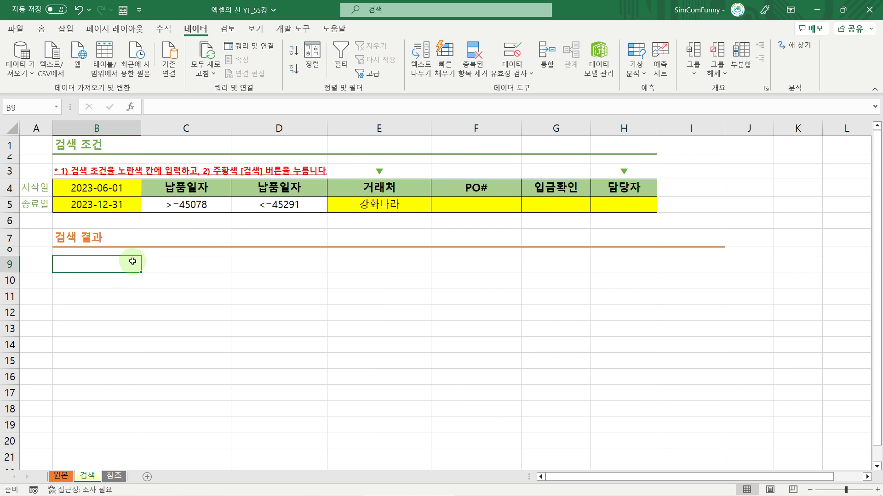
- Examine the 납품일자 condition formulas in C5 and D5 and the start and end dates they reference in B4 and B5
click(156, 205)
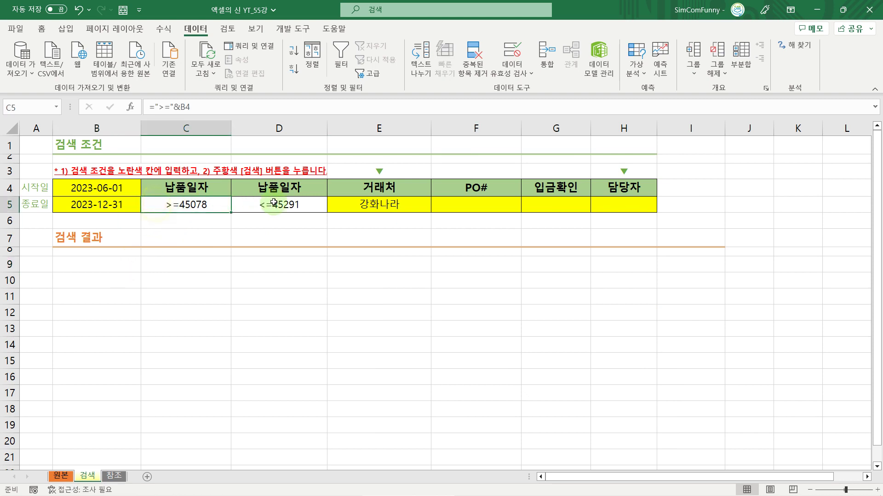
click(270, 204)
click(199, 204)
click(259, 205)
click(207, 204)
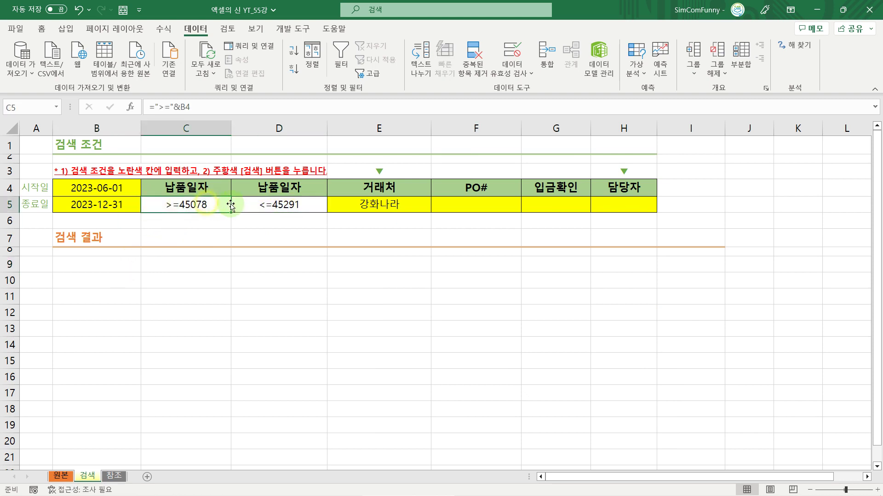
click(250, 206)
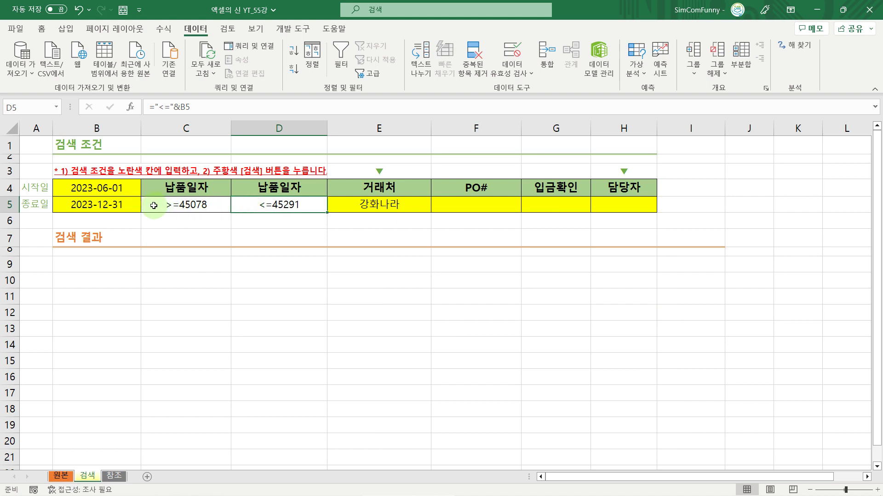
click(81, 188)
click(90, 207)
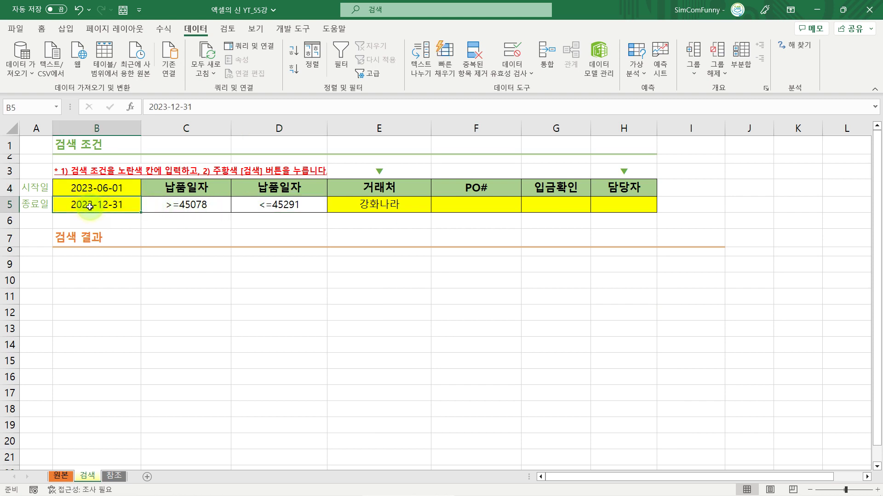
click(104, 191)
click(99, 206)
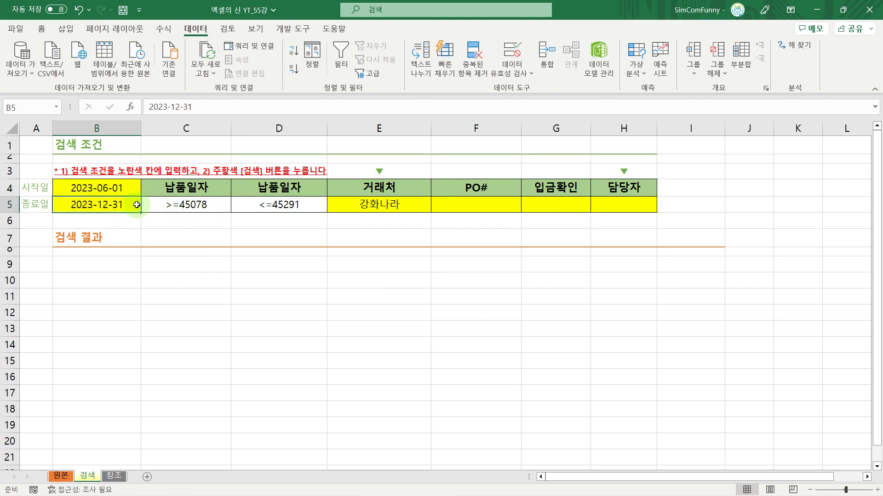
- Review the criteria range C4:H5 along with the separate 시작일 and 종료일 input cells
drag(160, 190, 604, 201)
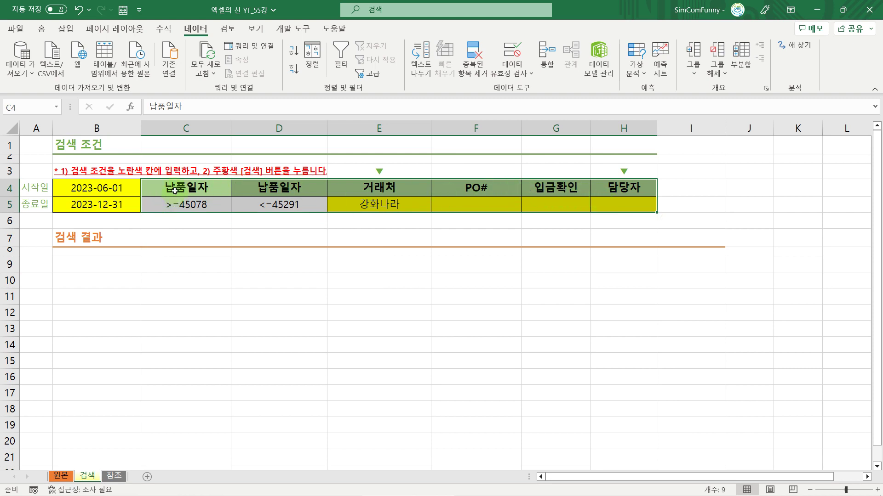
drag(175, 190, 612, 202)
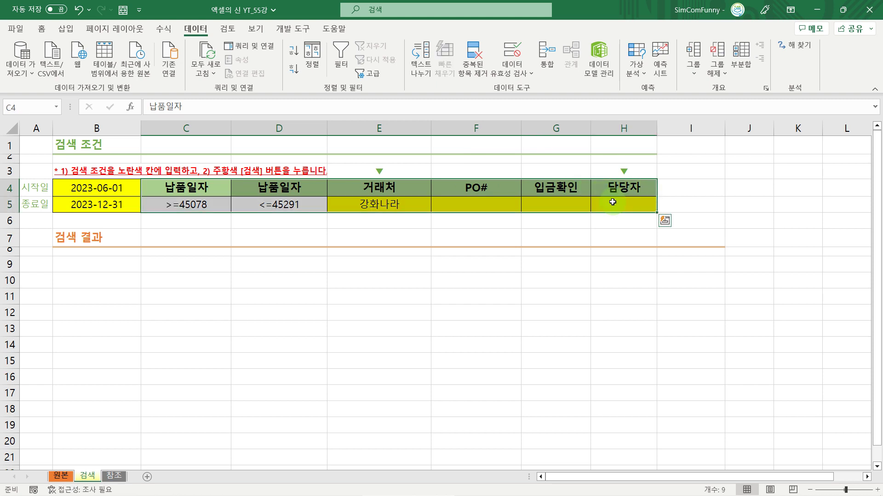
click(99, 190)
key(Down)
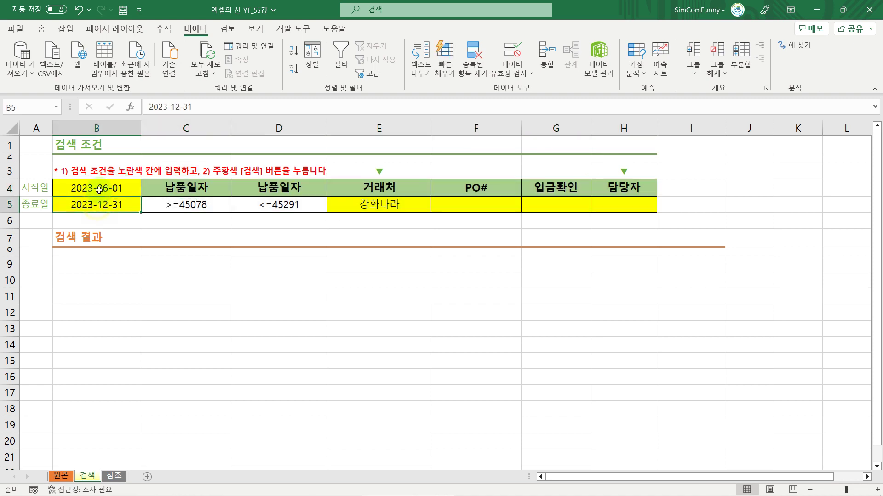
click(99, 190)
click(106, 203)
- Check how the formulas in C5 and D5 join comparison operators to the entered dates
click(183, 204)
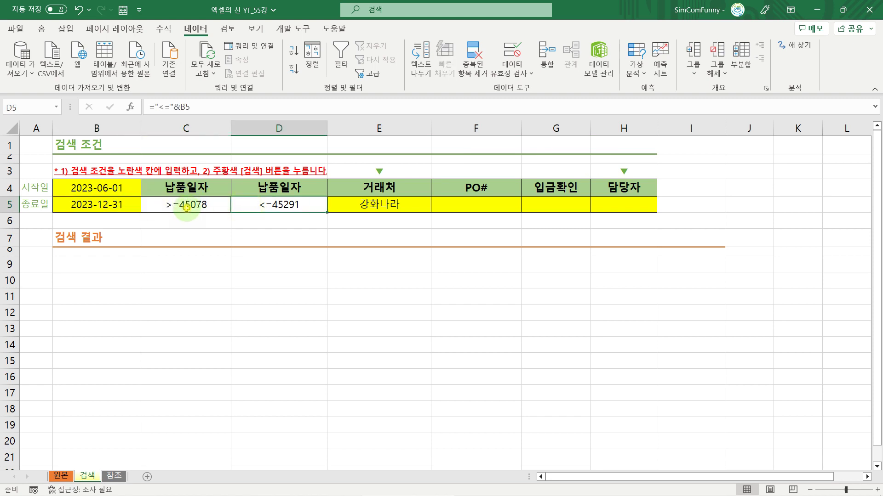
click(279, 196)
click(276, 203)
click(188, 204)
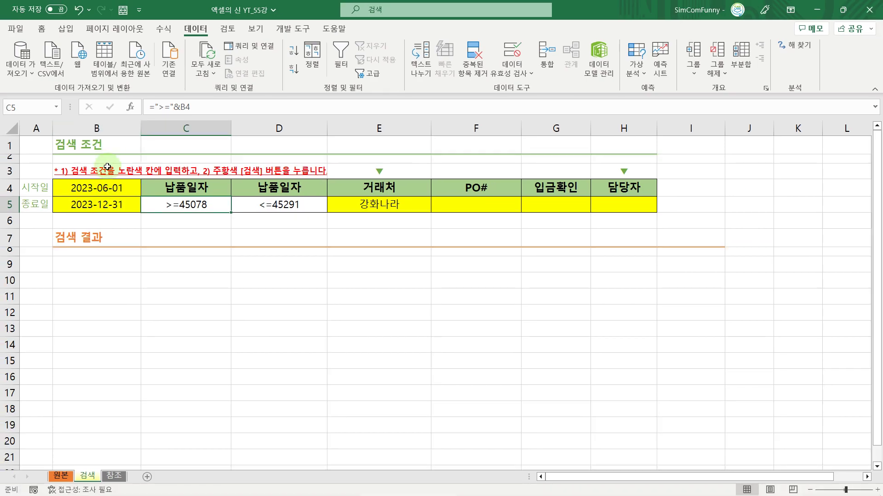
click(11, 262)
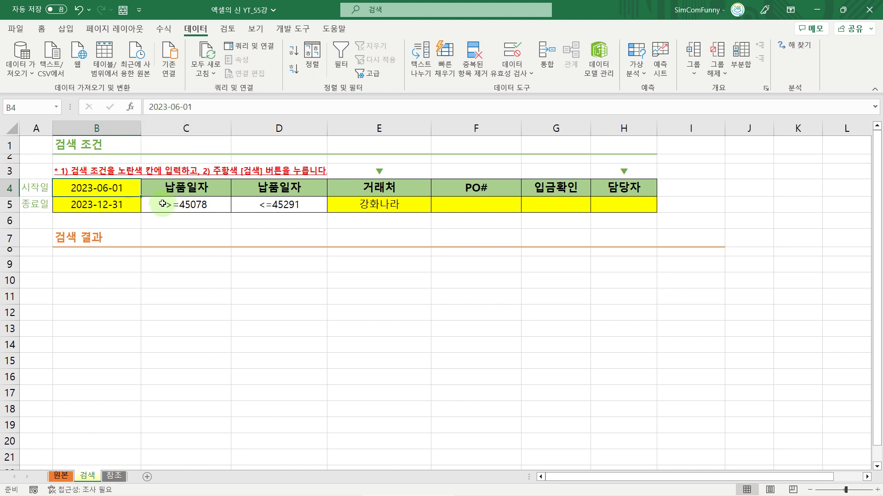
click(186, 202)
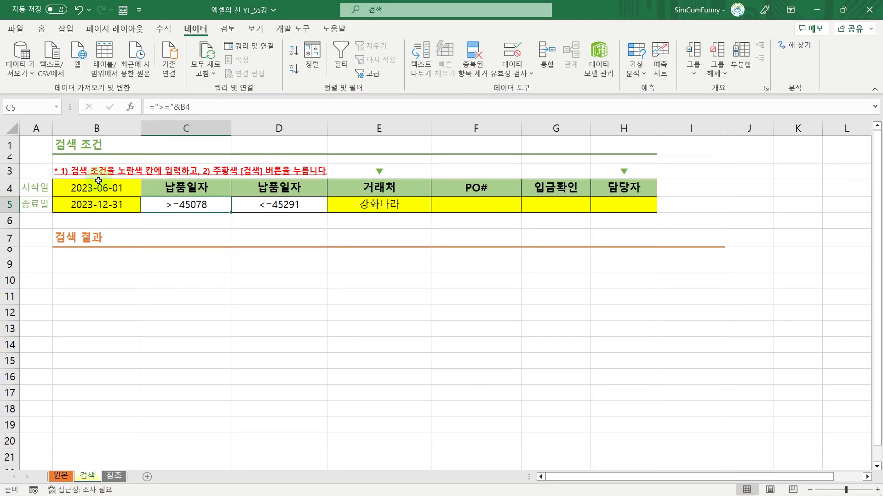
- Enter 23/6/1 as the start date in B4 and check the 납품일자 condition formula in C5
click(79, 203)
text(23)
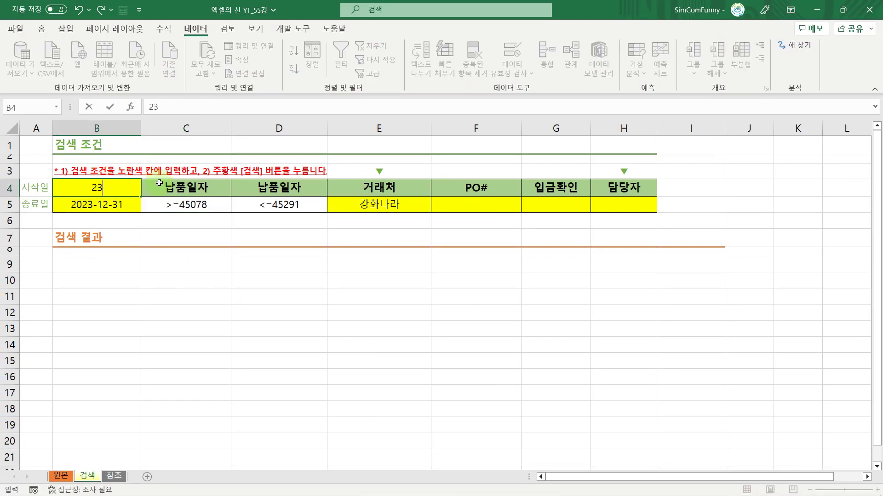
text(/6/1)
key(Return)
click(169, 205)
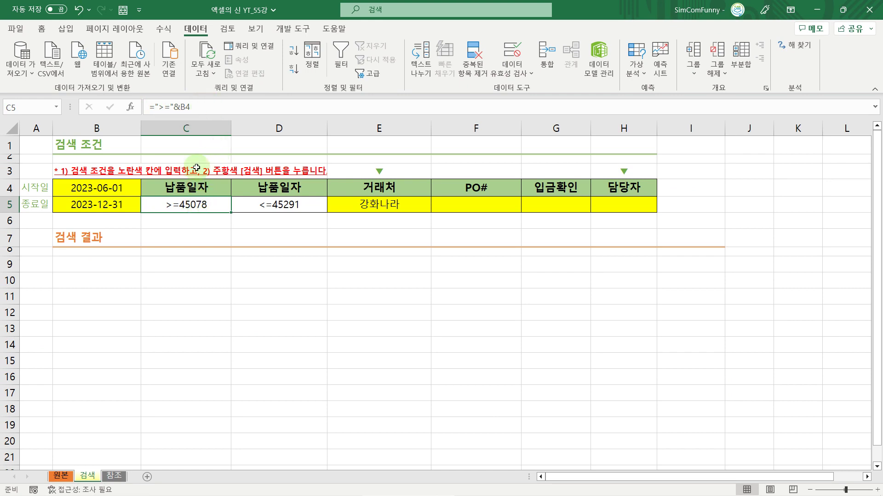
click(78, 183)
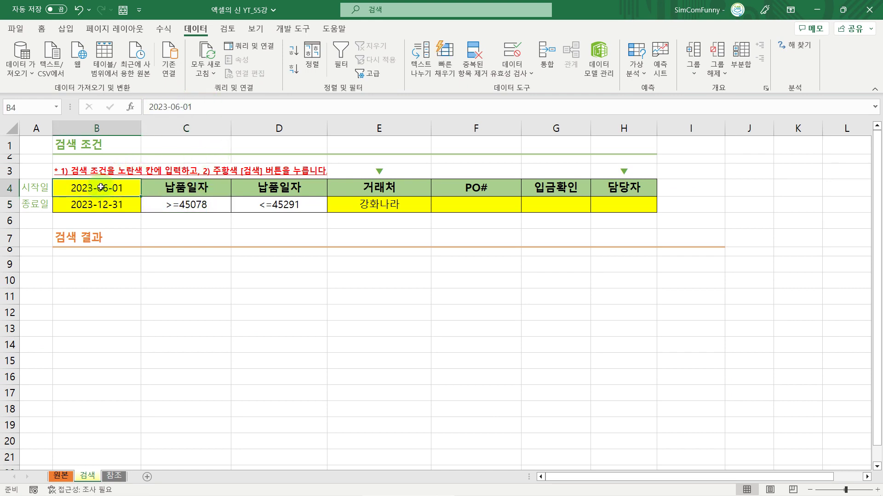
- Switch the start date in B4 to the General (일반) number format to see its serial number, and undo the format change
click(192, 205)
click(128, 188)
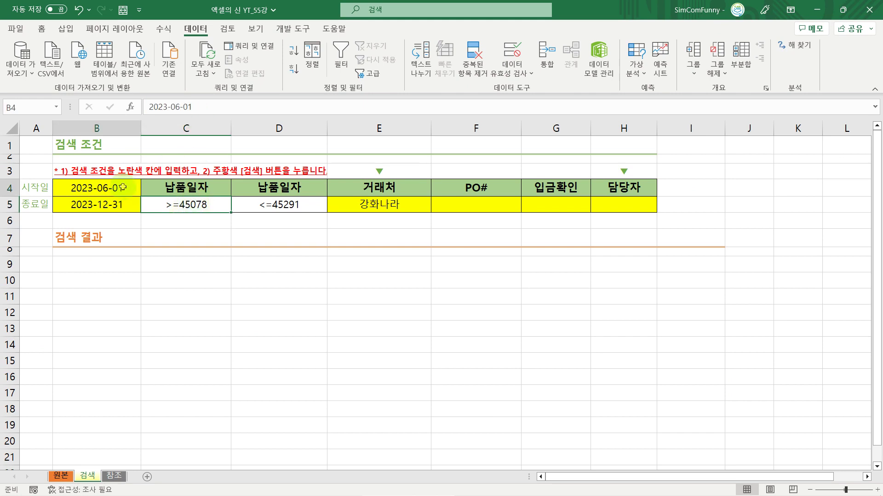
click(46, 30)
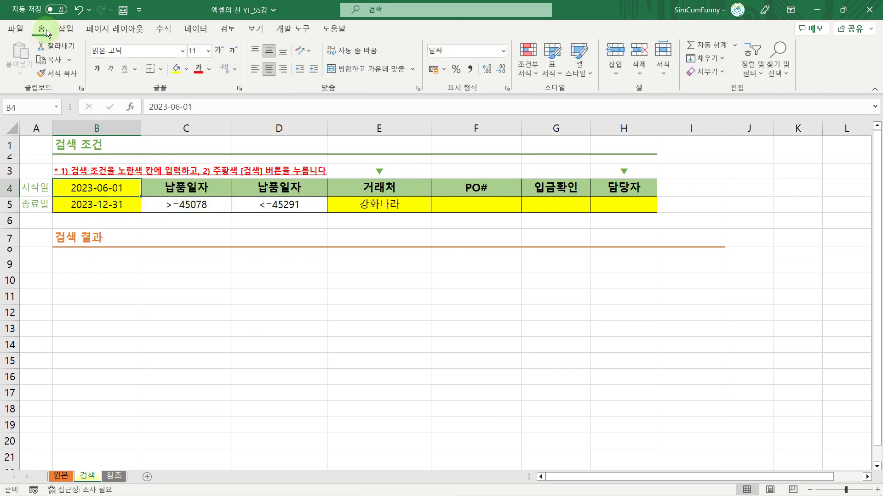
click(124, 188)
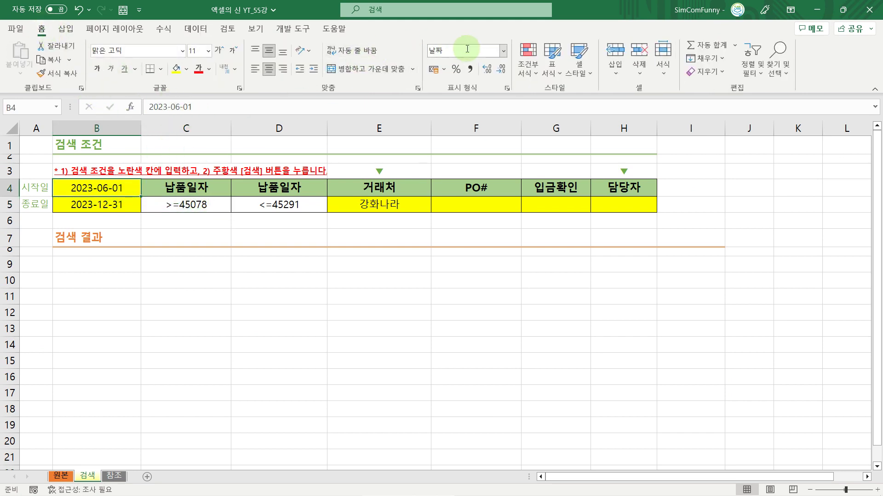
click(503, 51)
click(501, 73)
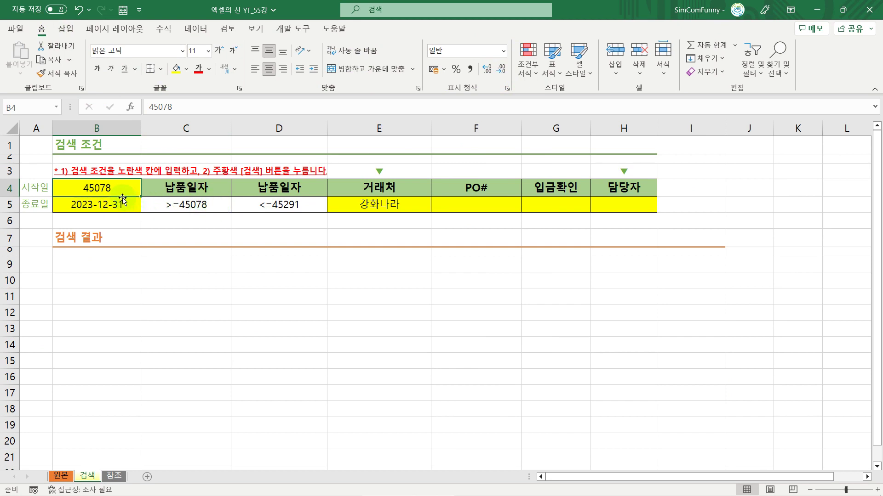
key(ctrl+z)
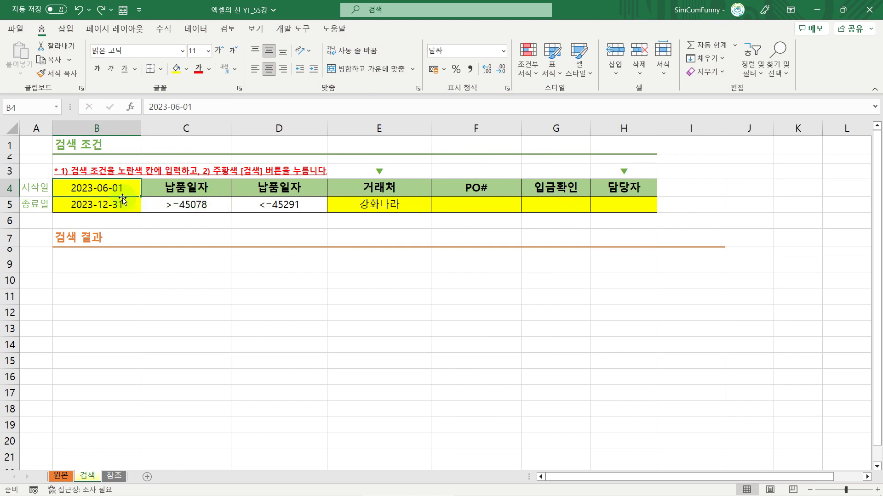
- Compare the 납품일자 condition formulas in C5 and D5 with the start and end dates in B4 and B5
click(100, 206)
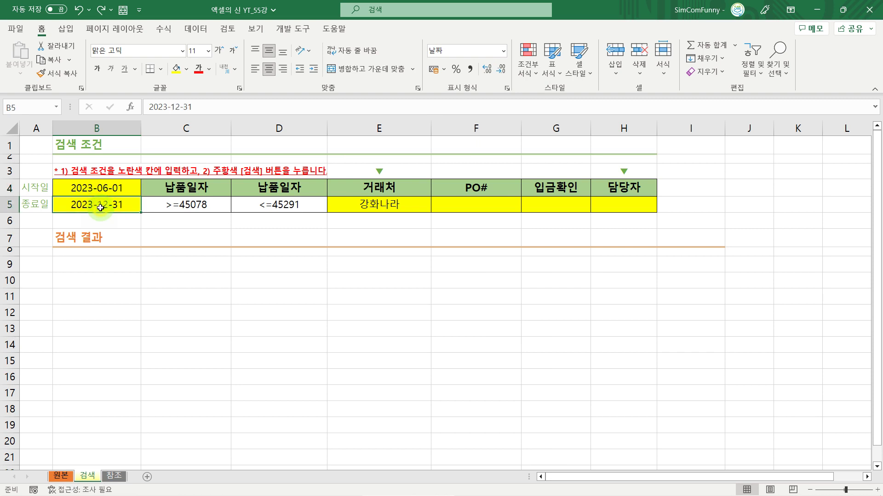
click(200, 206)
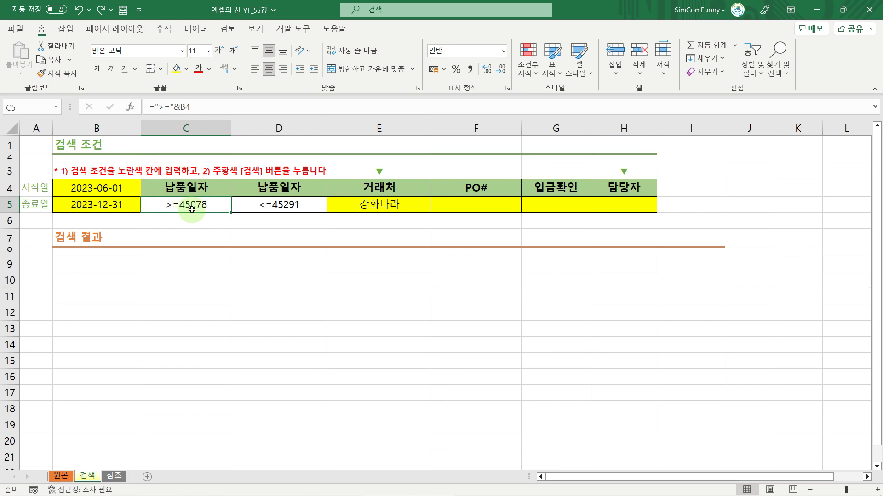
click(255, 205)
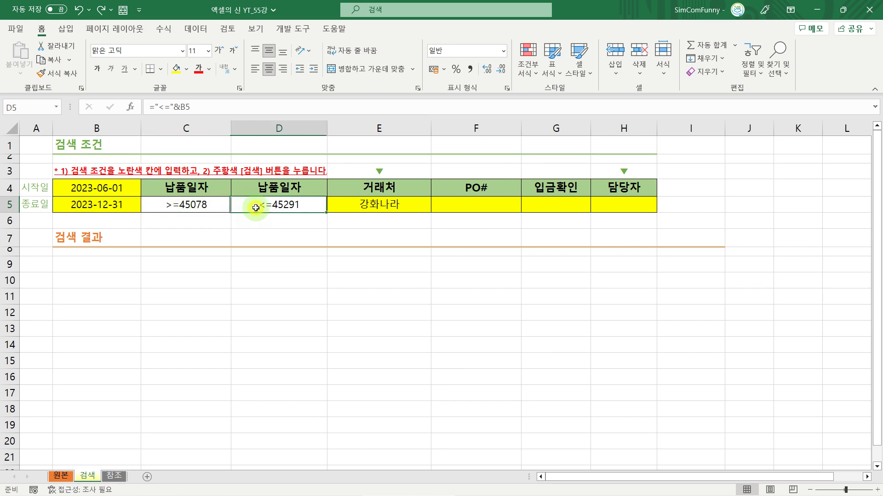
drag(197, 205, 262, 202)
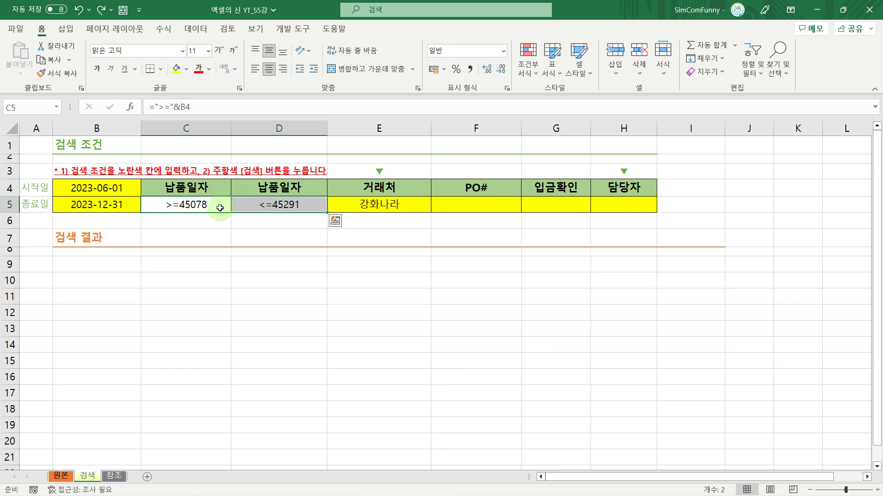
click(121, 191)
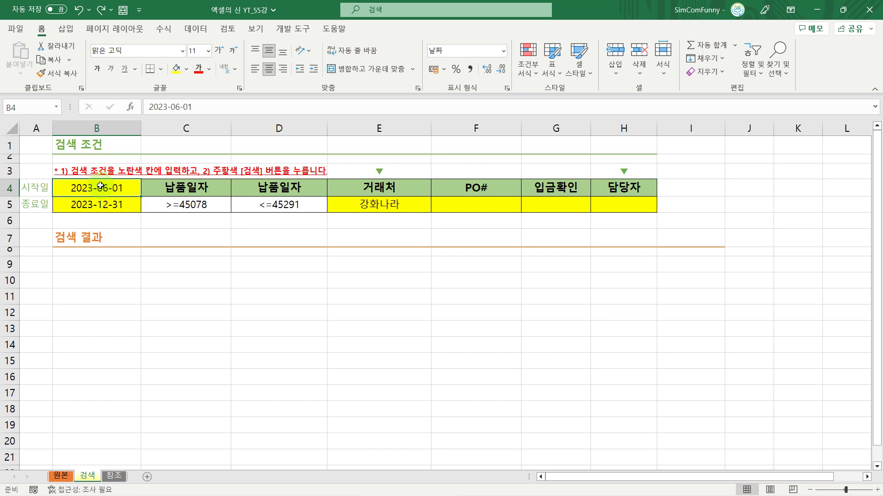
click(91, 209)
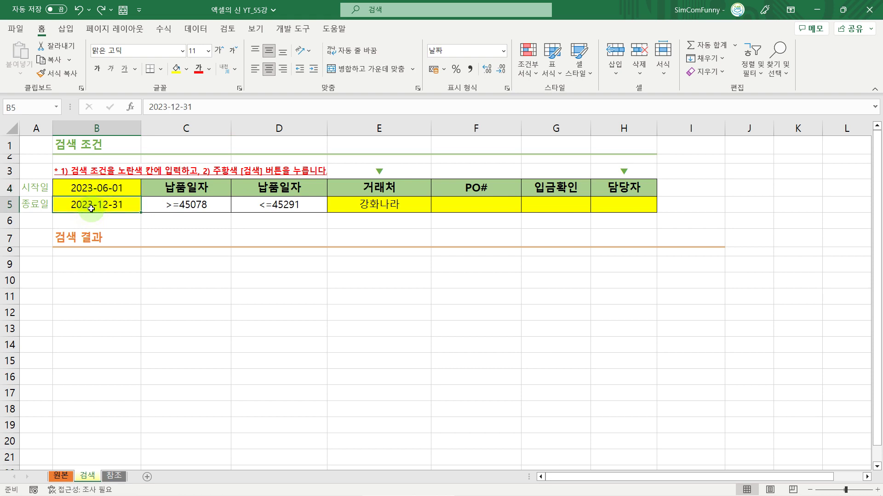
- Review the 거래처, PO#, 입금확인 and 담당자 condition cells E5 to H5 of the search criteria
click(426, 203)
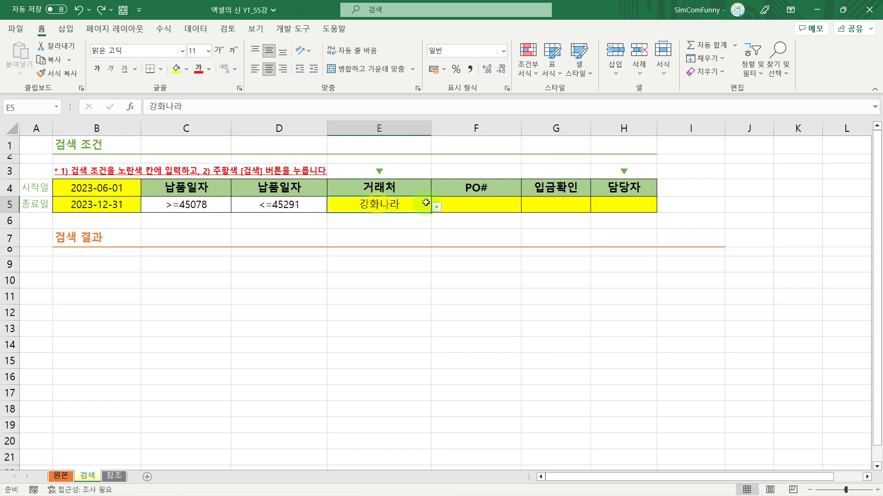
click(462, 205)
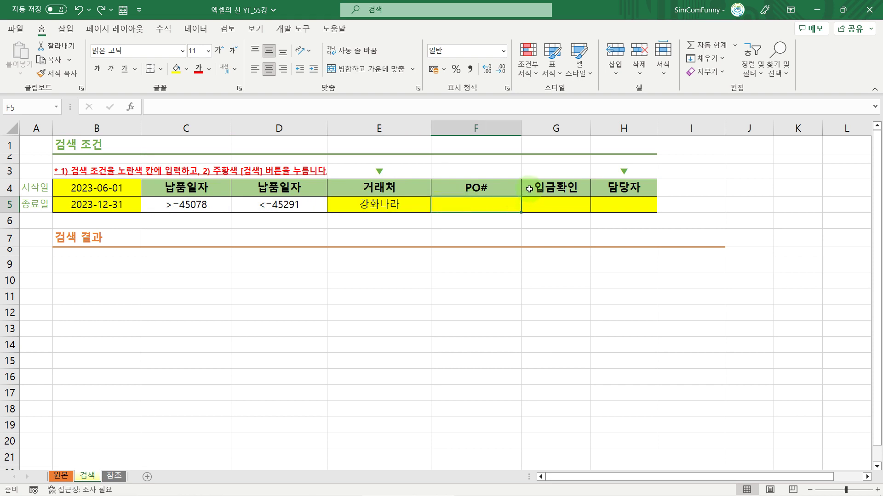
click(557, 205)
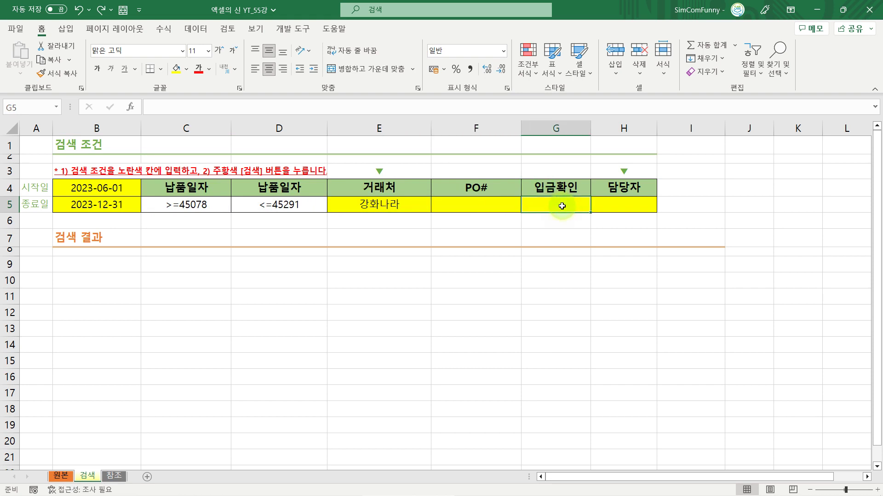
click(620, 205)
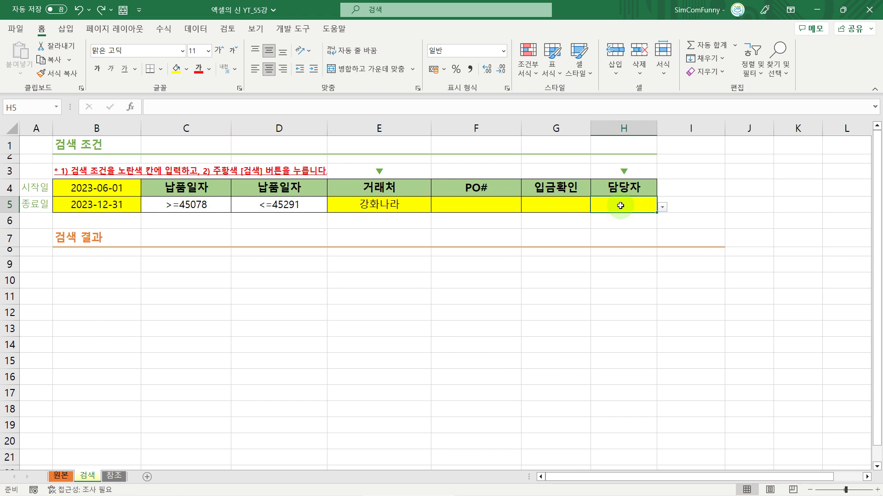
click(536, 209)
click(489, 205)
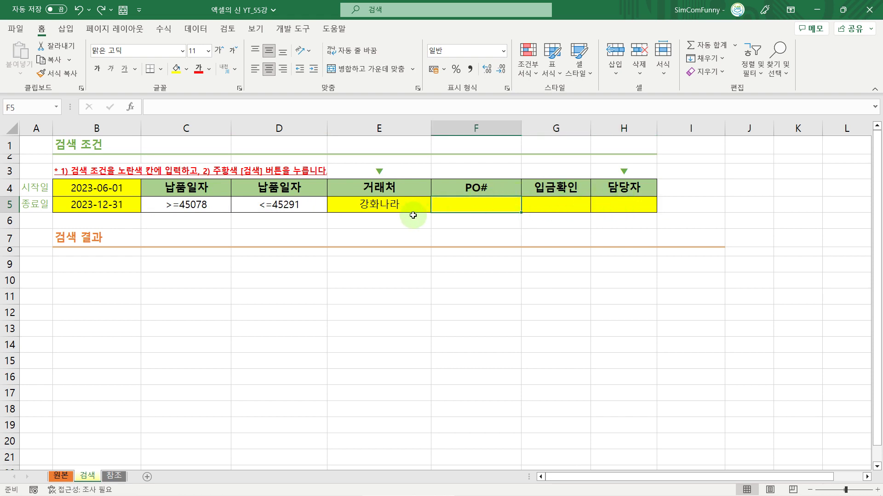
click(377, 204)
click(467, 205)
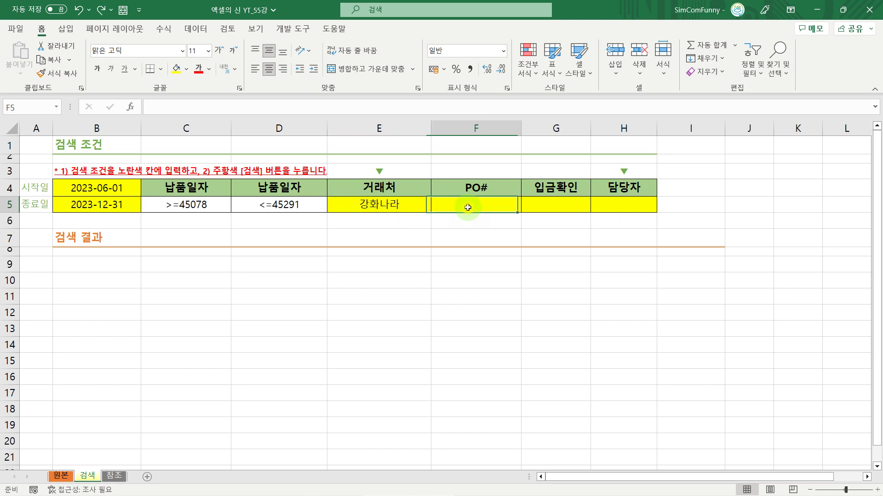
click(565, 203)
click(623, 204)
click(551, 204)
click(491, 204)
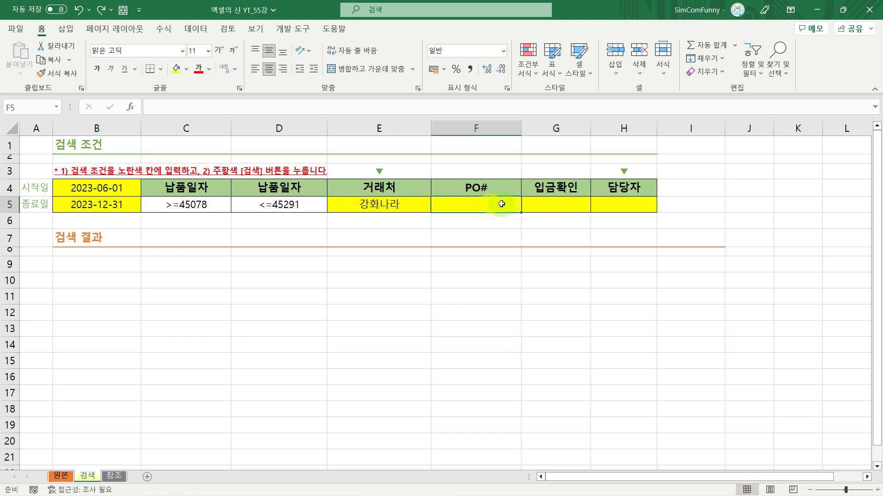
click(541, 204)
click(612, 204)
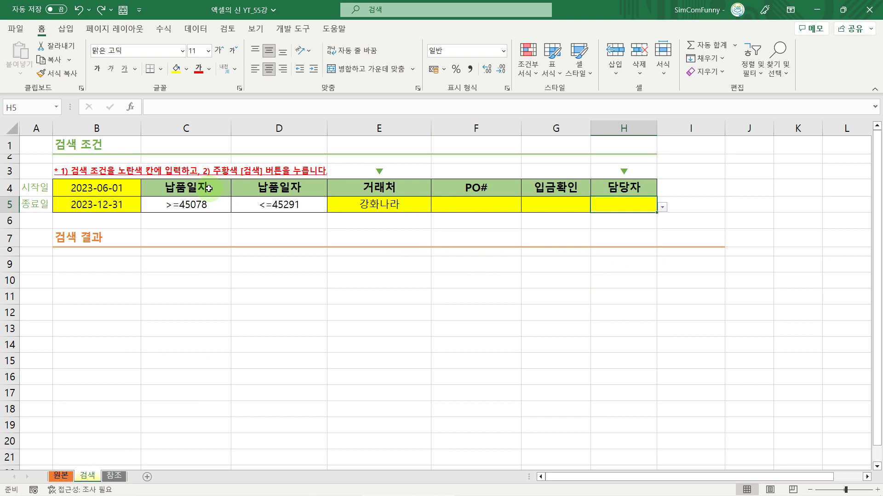
- Define the name 검색 for the criteria range C4:H5, including its headers
drag(209, 188, 611, 204)
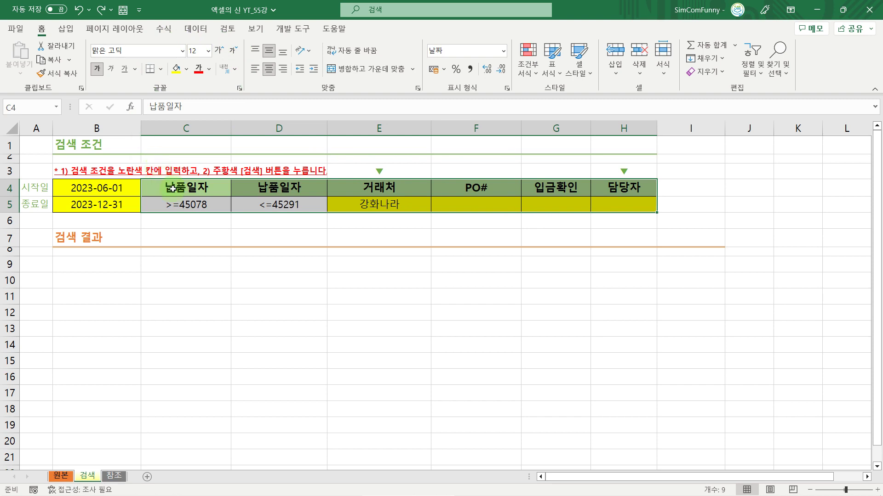
click(24, 109)
text(검색)
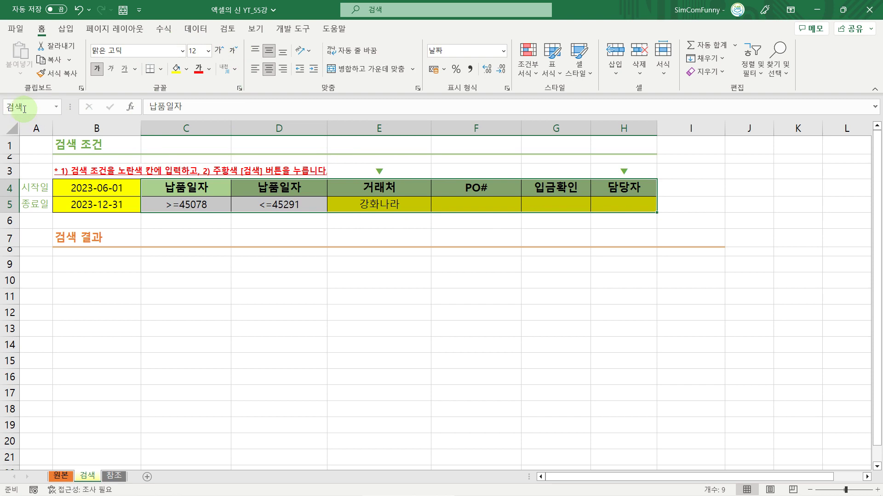
click(236, 242)
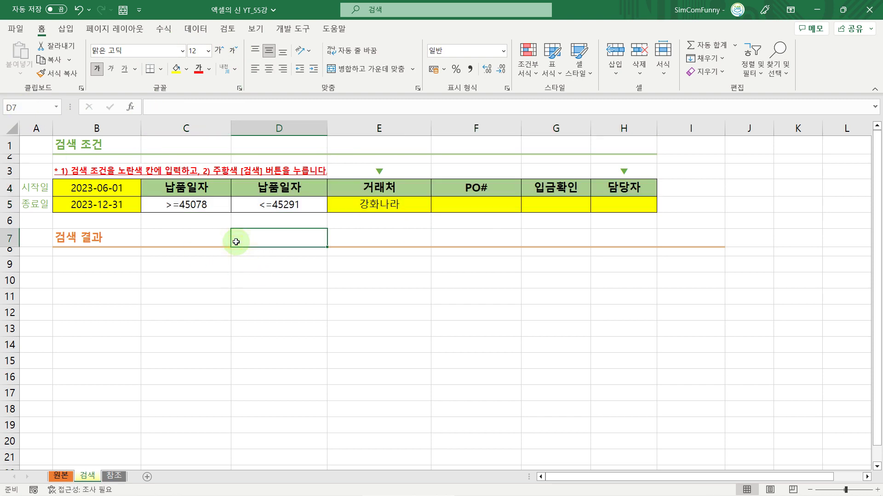
- Jump to the named range 검색 to check which criteria cells it selects
drag(171, 189, 594, 197)
click(302, 222)
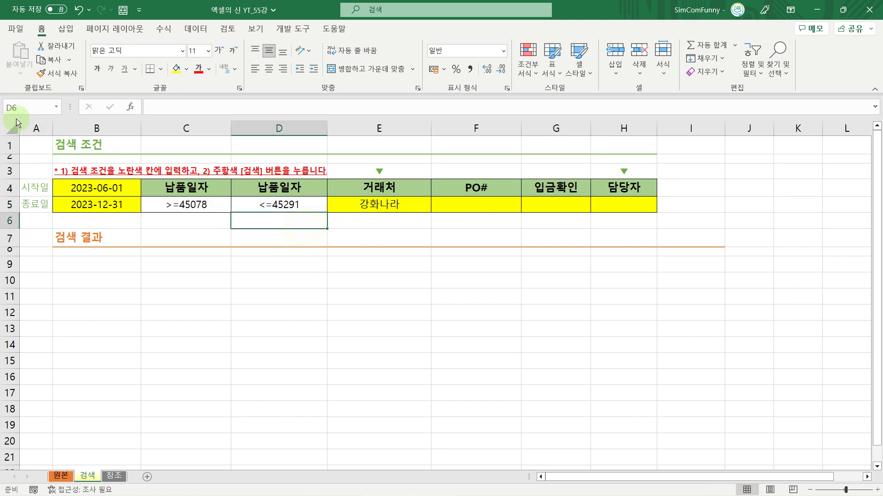
click(18, 107)
text(검색)
key(Return)
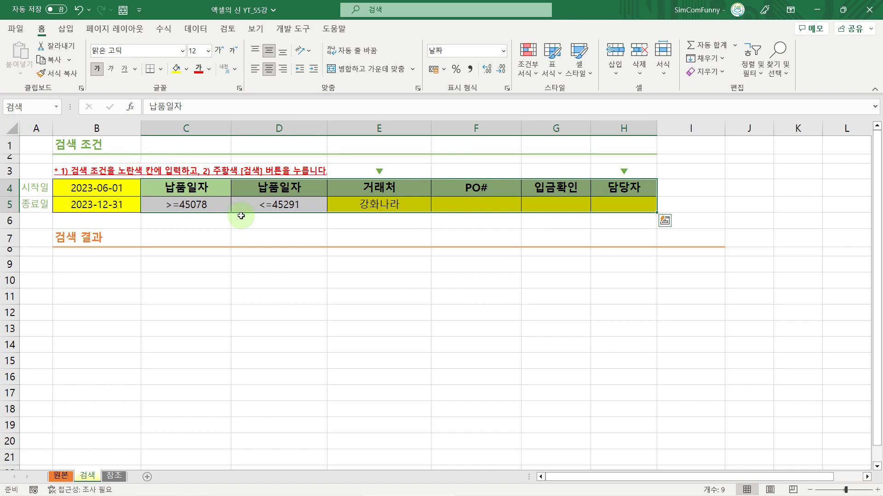
- Check the reference of the name 검색 in the Name Manager and close it
click(259, 191)
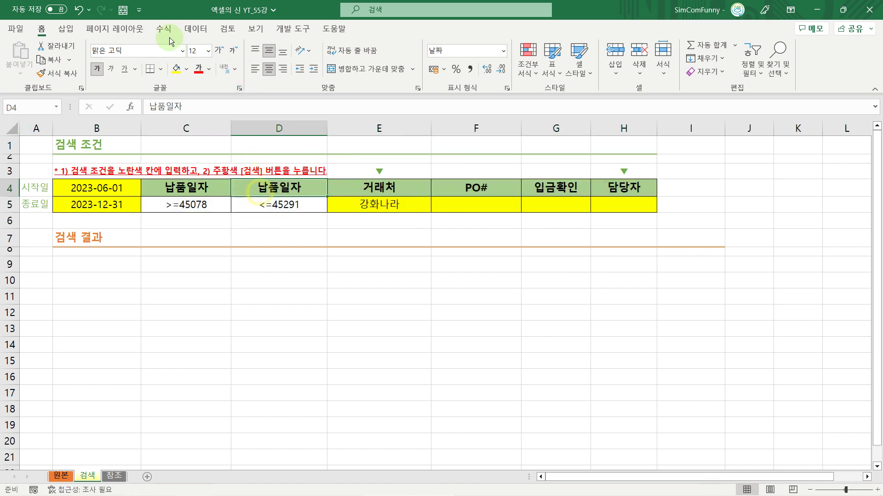
click(164, 30)
click(327, 50)
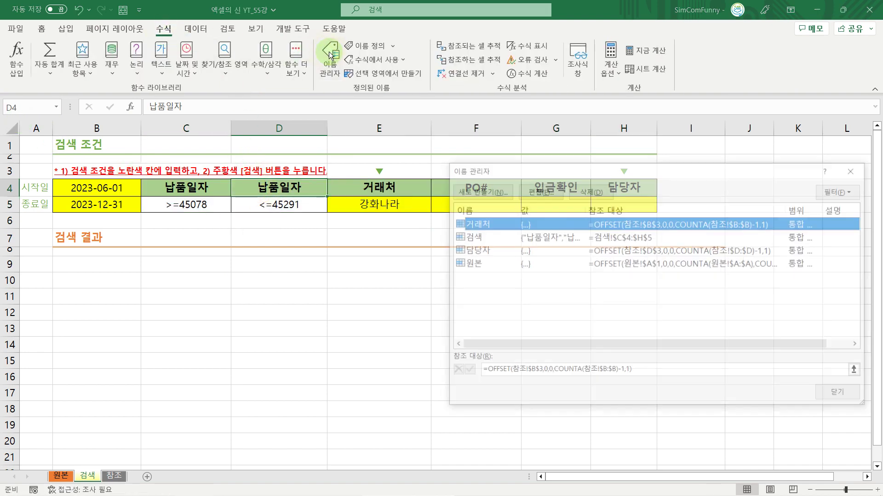
click(475, 239)
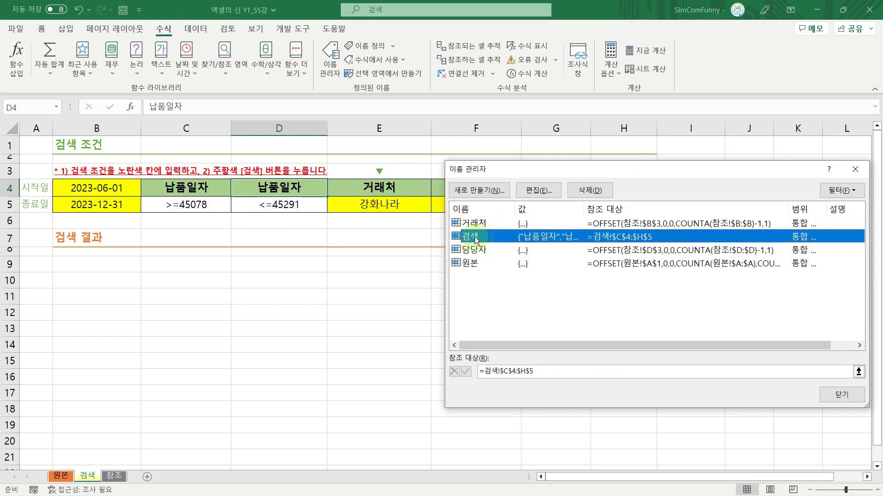
click(845, 167)
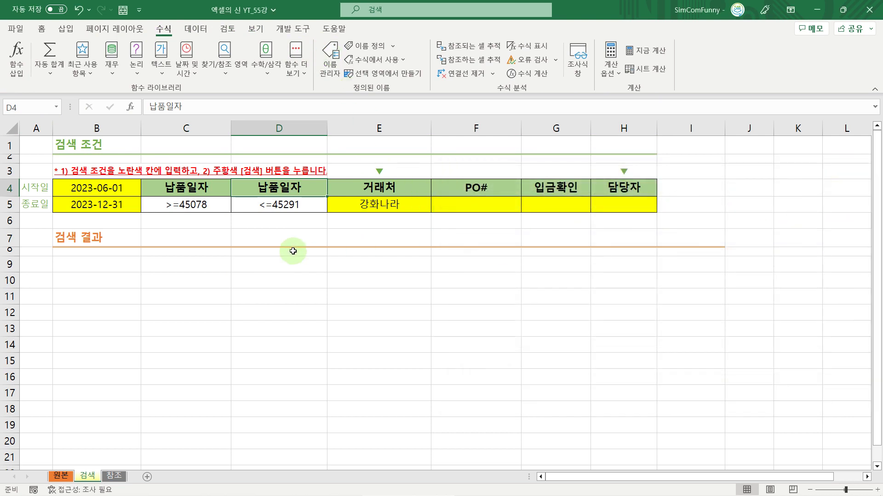
- Review which header and condition cells the named criteria range 검색 covers, from 납품일자 through 담당자
drag(258, 204, 170, 185)
drag(408, 194, 598, 204)
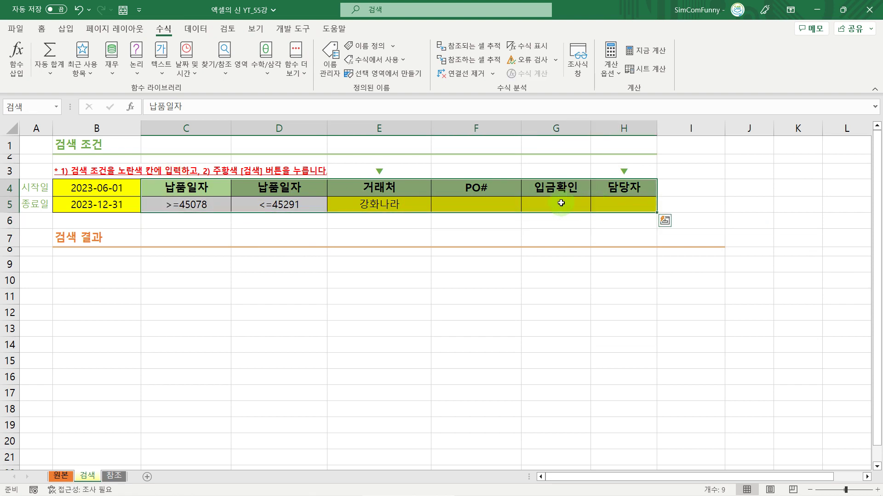
click(376, 202)
click(442, 199)
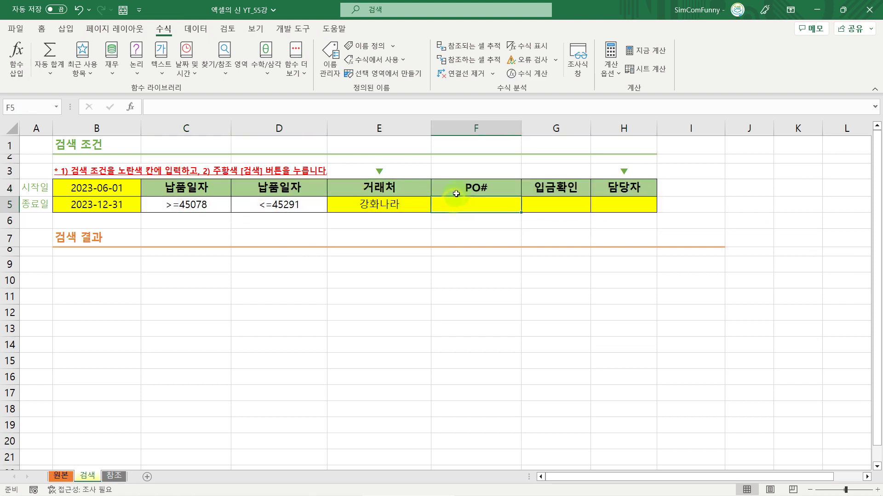
click(451, 190)
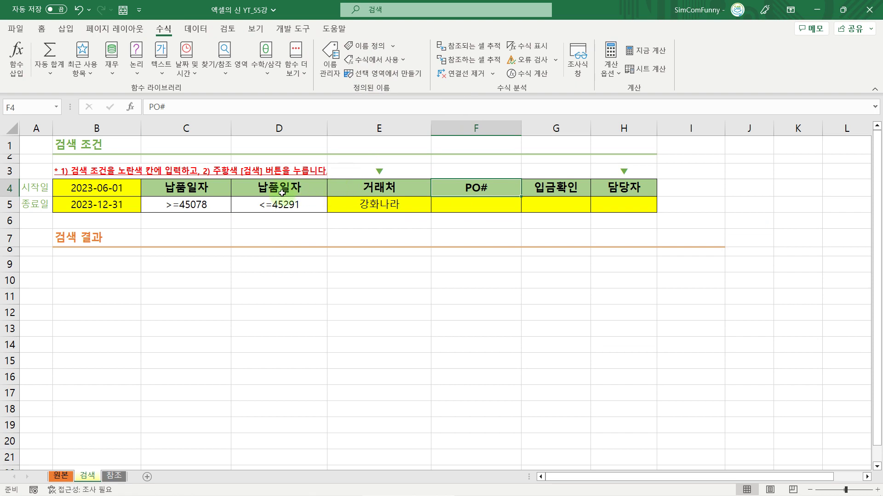
drag(184, 196, 572, 203)
click(31, 109)
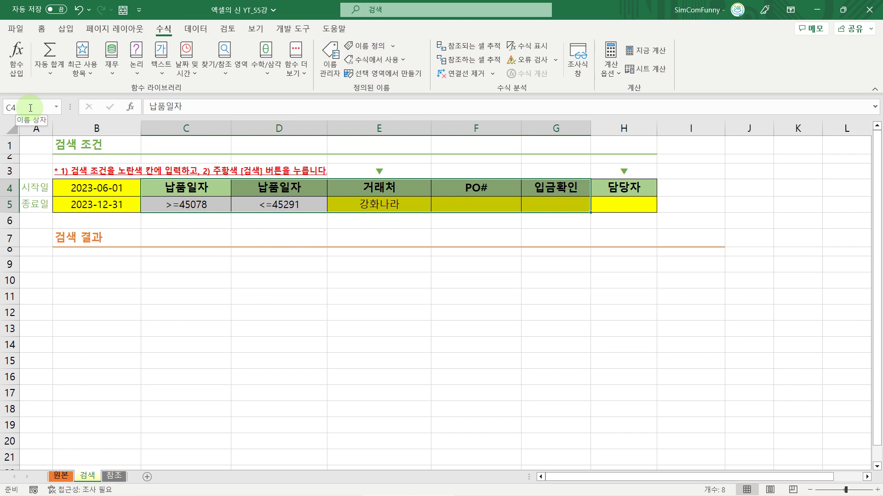
click(648, 207)
- Select cell B9 below the 검색 결과 heading as the start of the search results area
click(277, 221)
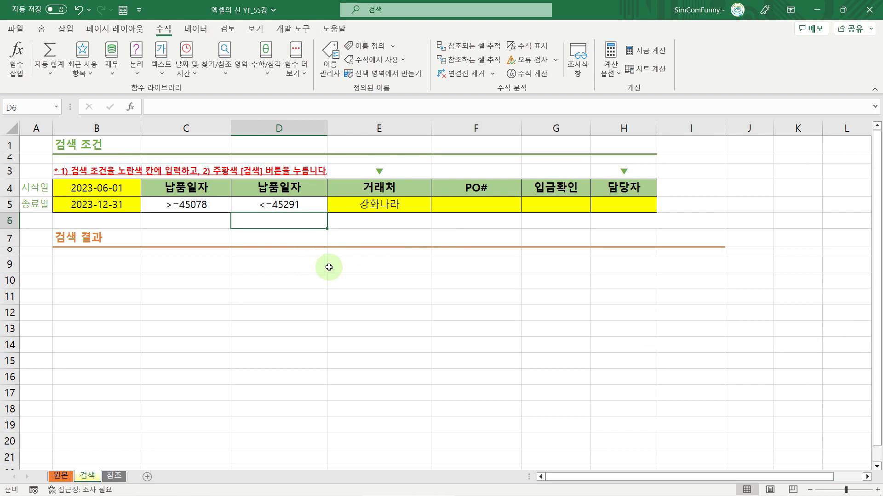
click(345, 263)
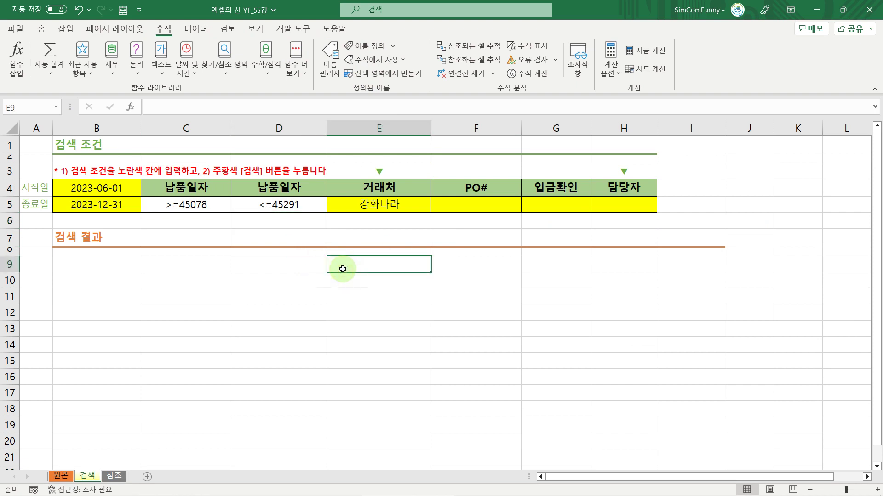
click(117, 268)
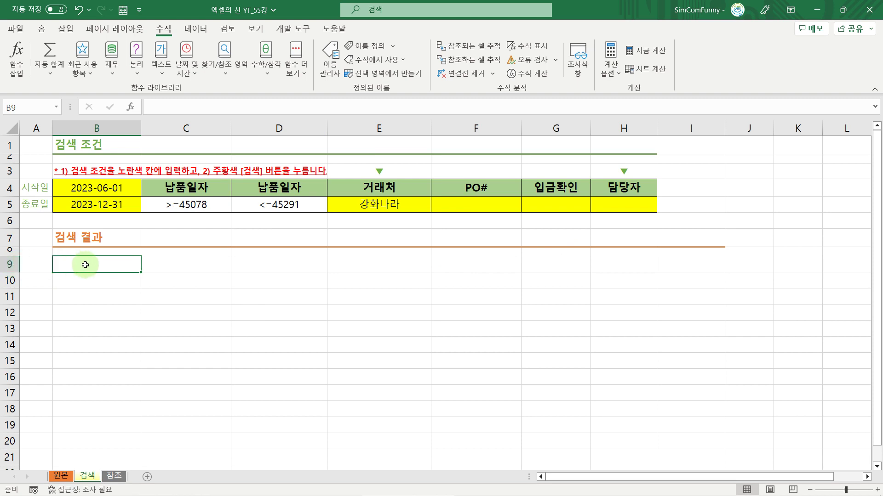
- Examine the empty search results area, from row 9 down and across columns B to I
drag(85, 265, 670, 435)
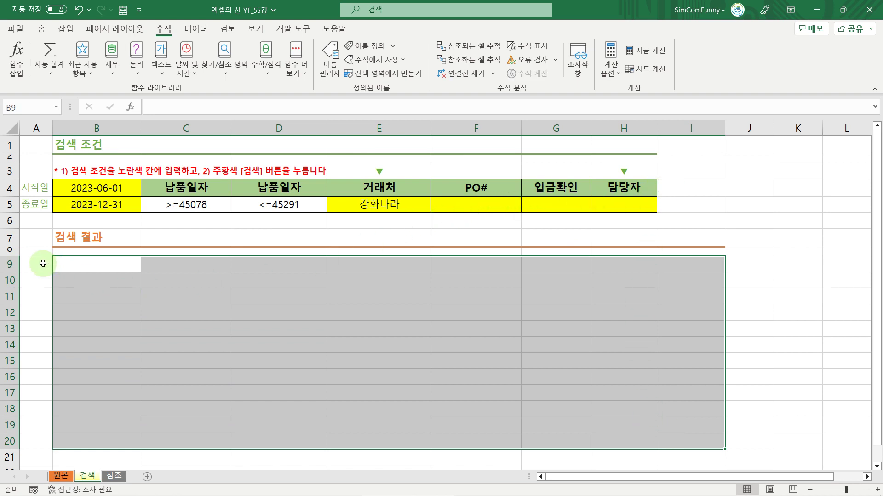
drag(6, 263, 16, 458)
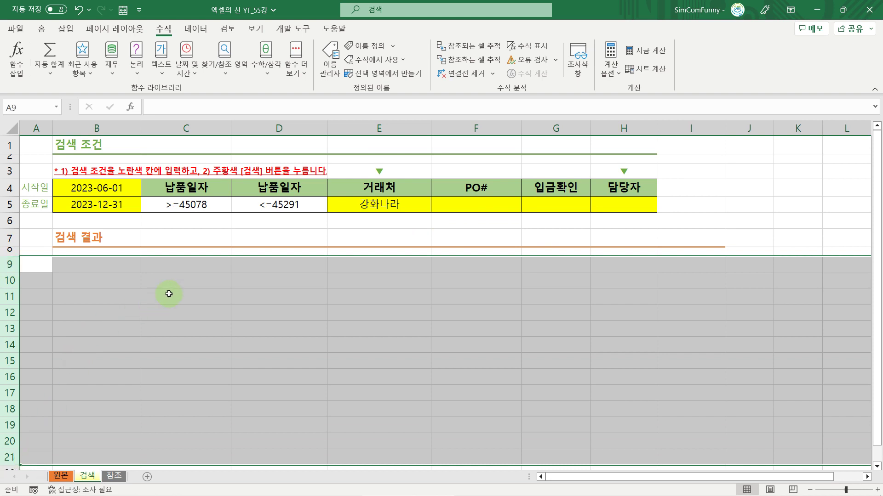
click(103, 266)
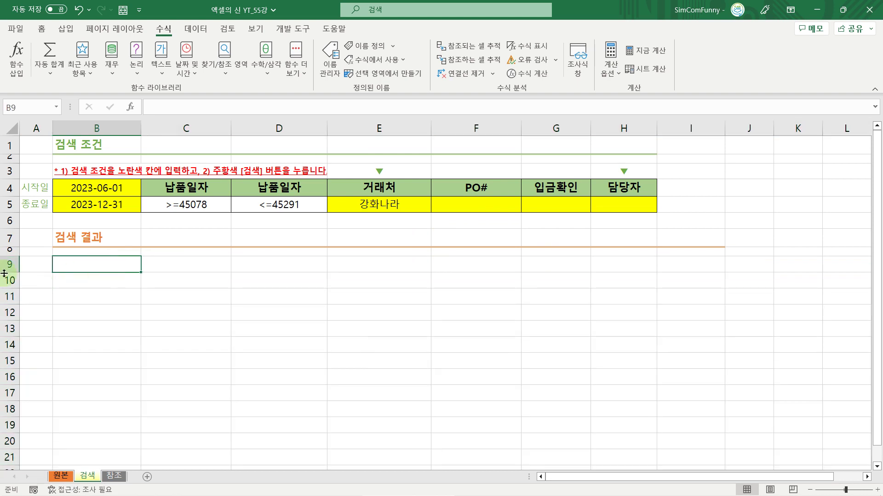
drag(8, 266, 9, 376)
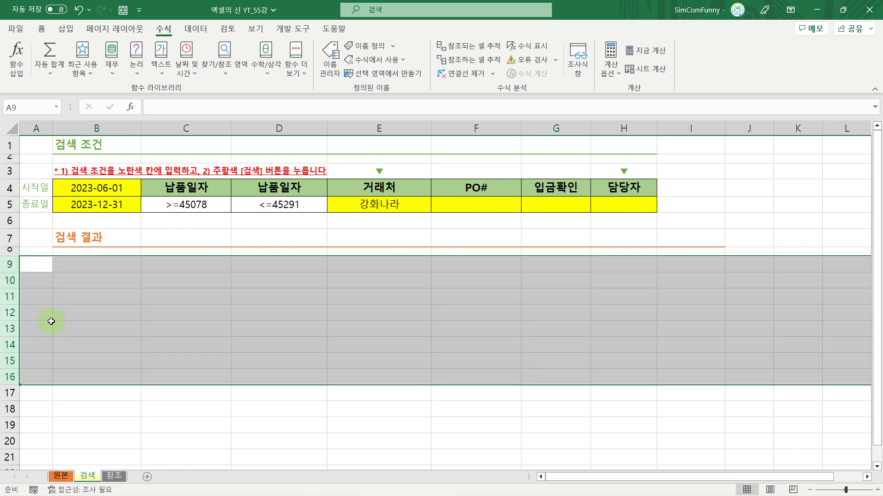
click(62, 270)
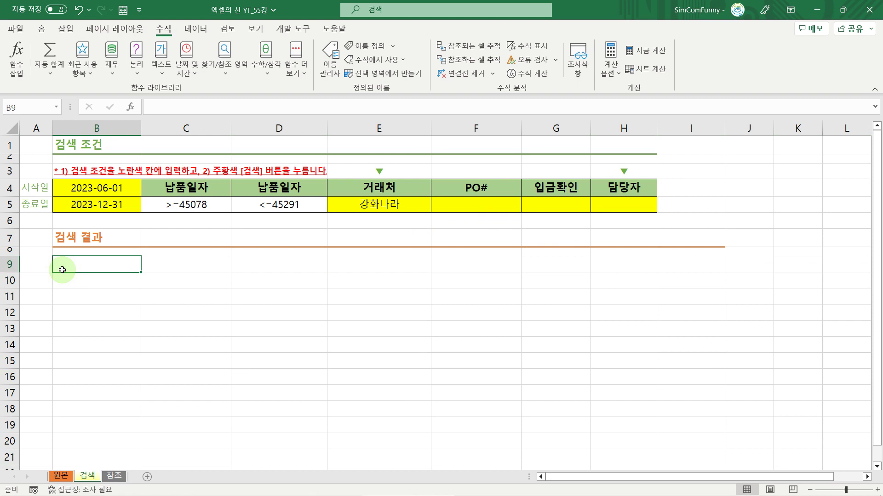
drag(62, 269, 167, 315)
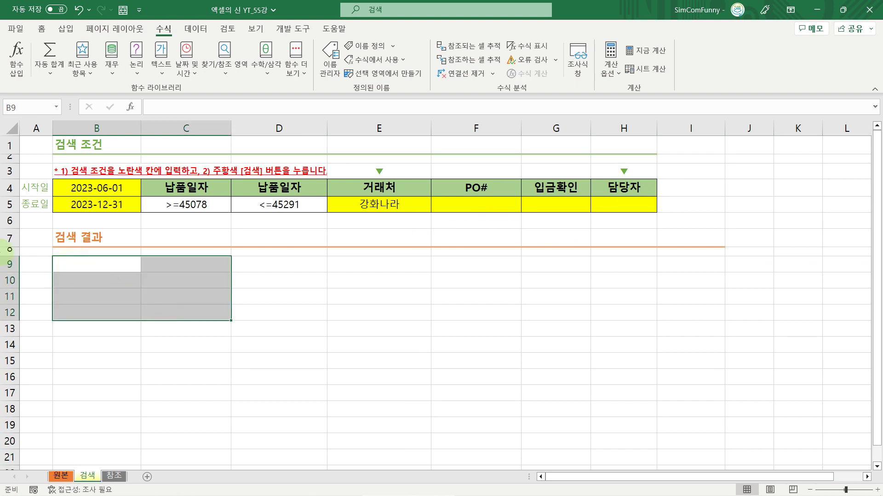
drag(8, 264, 13, 370)
click(76, 267)
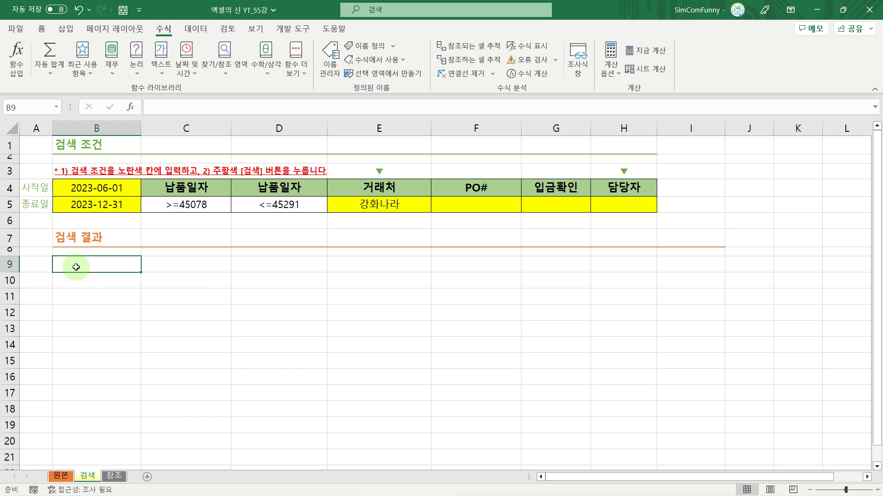
- Start recording a macro named 검색, stored in the current workbook (현재 통합 문서)
click(166, 260)
click(302, 29)
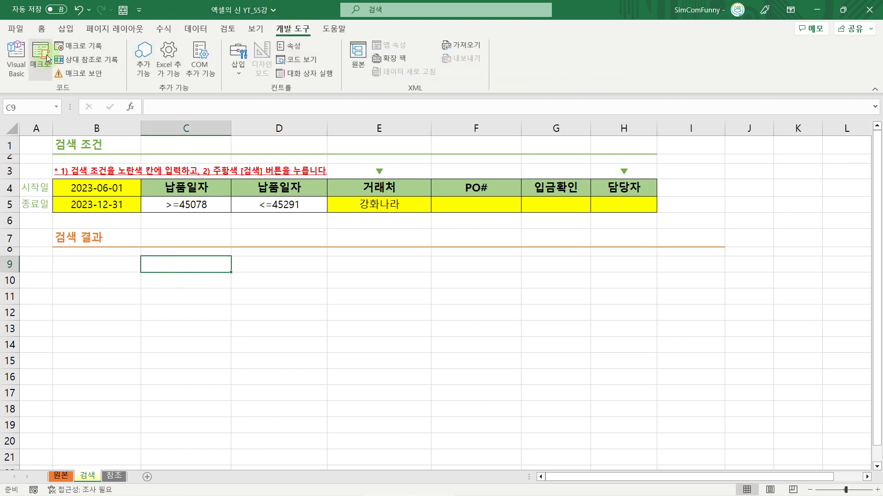
click(69, 47)
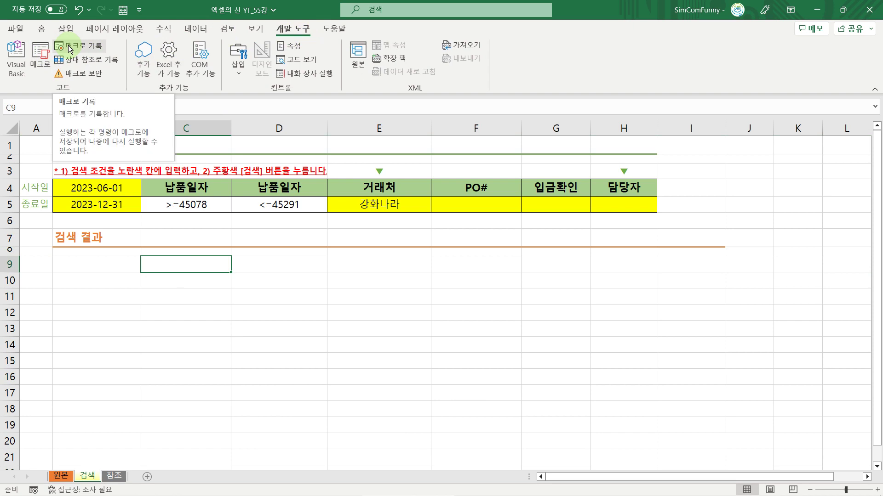
click(69, 47)
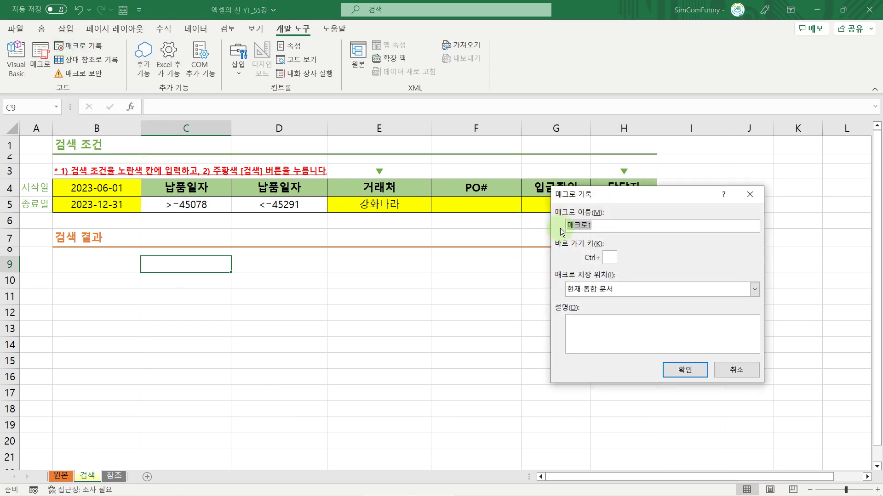
text(검색)
click(685, 370)
- Select all rows from row 9 to the end of the sheet, return to the top, and select cell B9
click(9, 265)
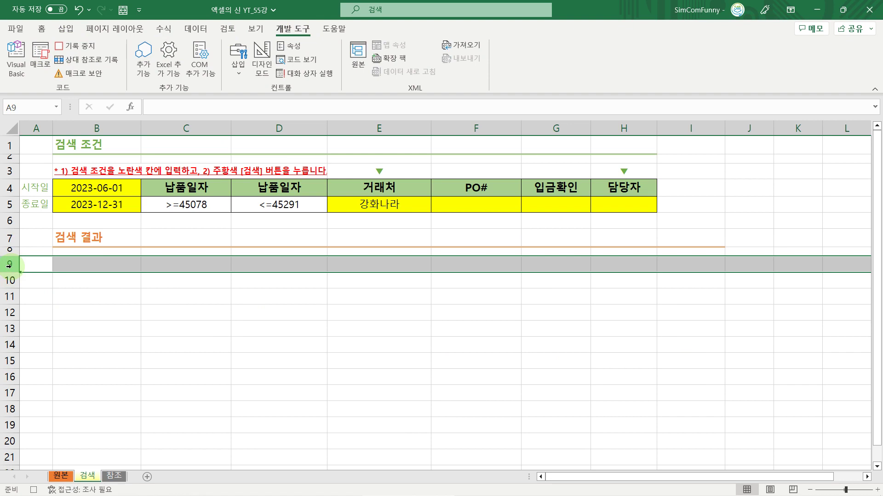
key(ctrl+shift+Down)
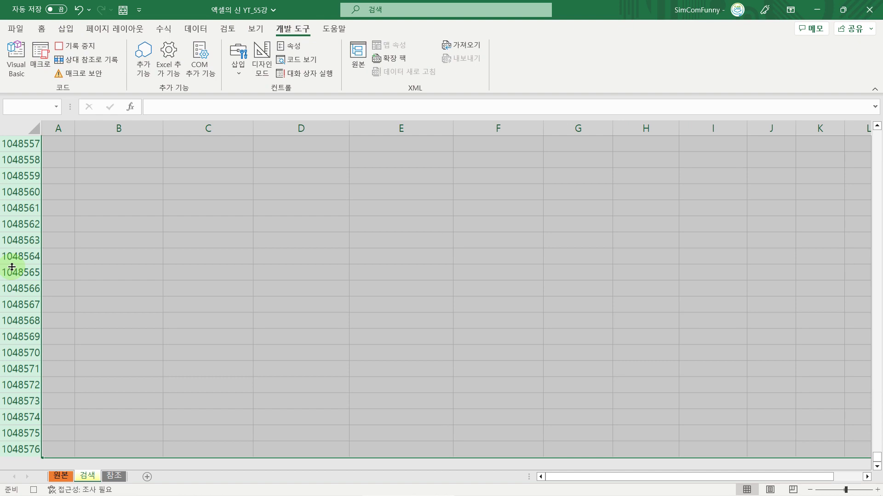
key(ctrl+BackSpace)
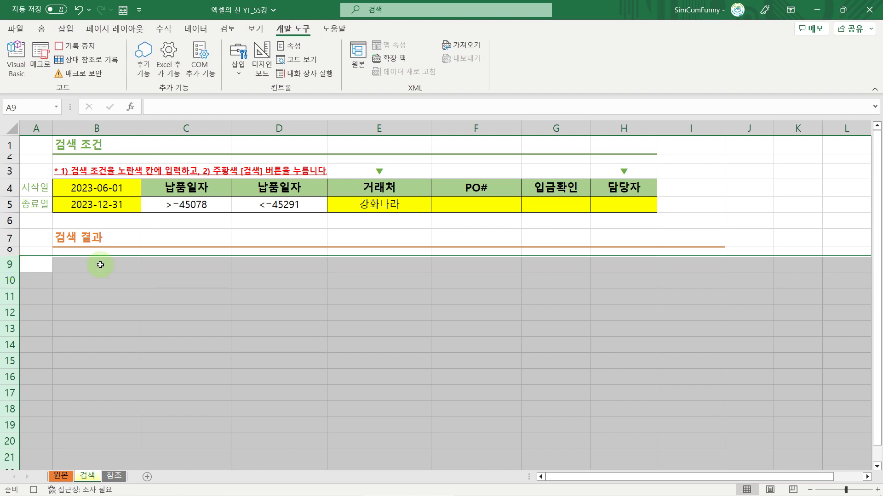
click(79, 265)
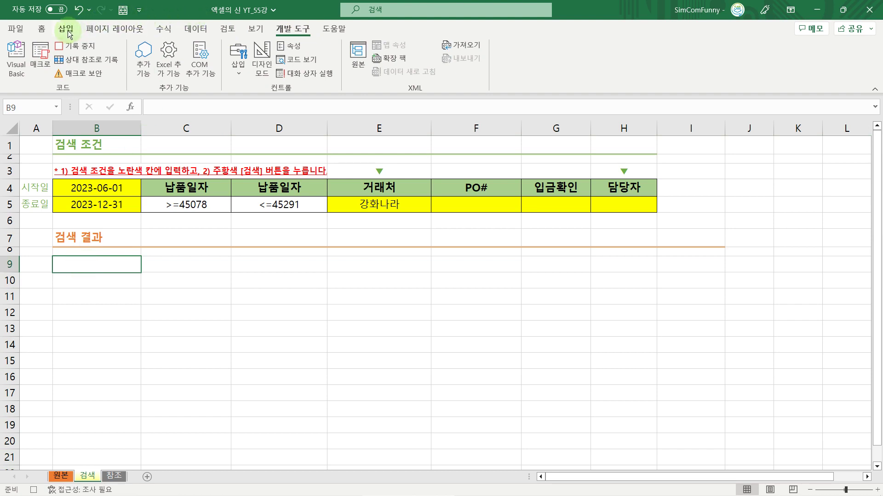
- Open the advanced filter and set its list range to 원본 and its criteria range to 검색
click(195, 31)
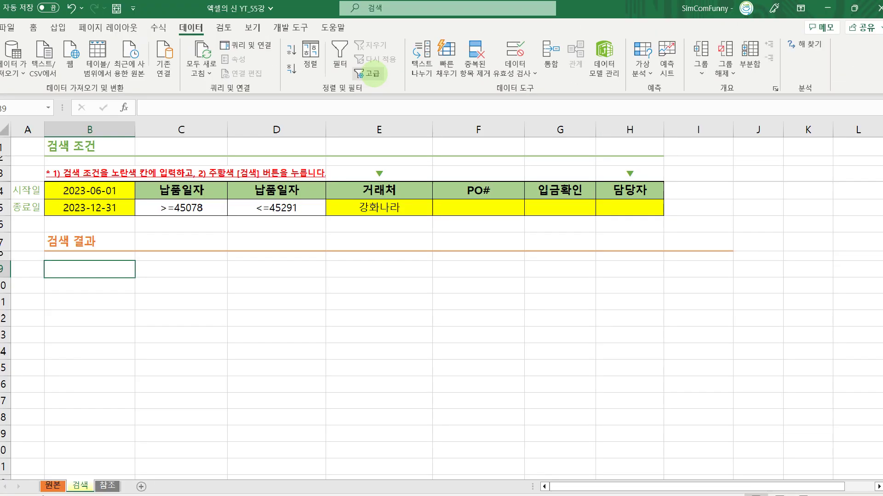
click(372, 74)
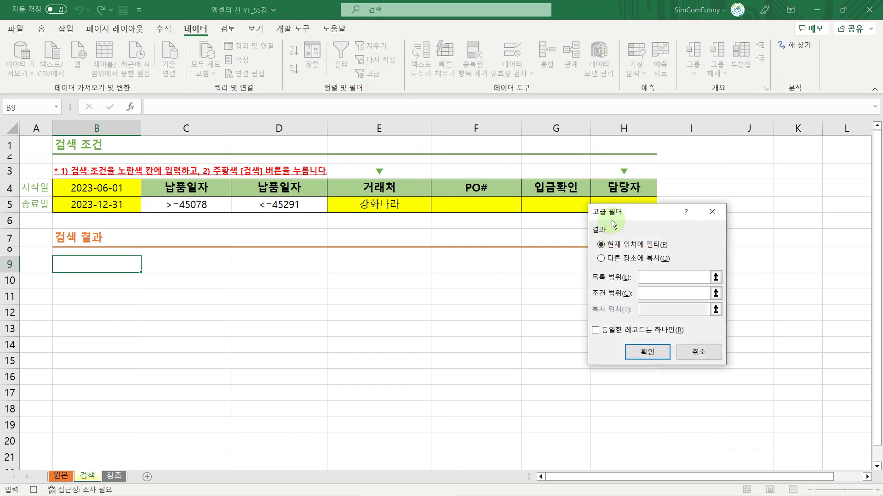
drag(598, 211, 281, 162)
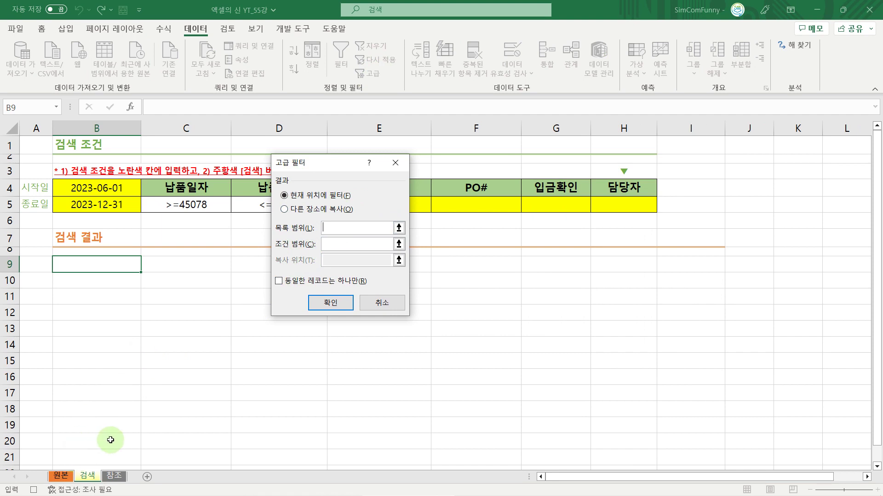
text(ㅇㅜㅓㄴㅂ)
text(ㅗㄴ)
click(332, 243)
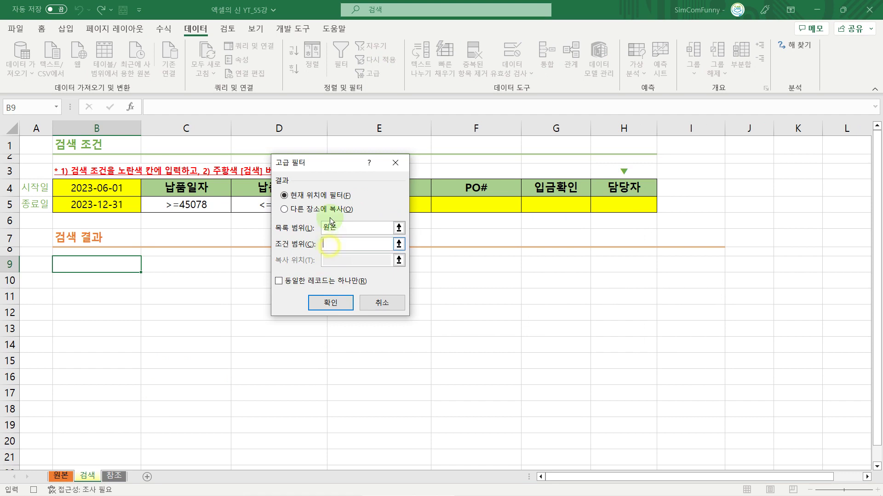
drag(326, 160, 319, 236)
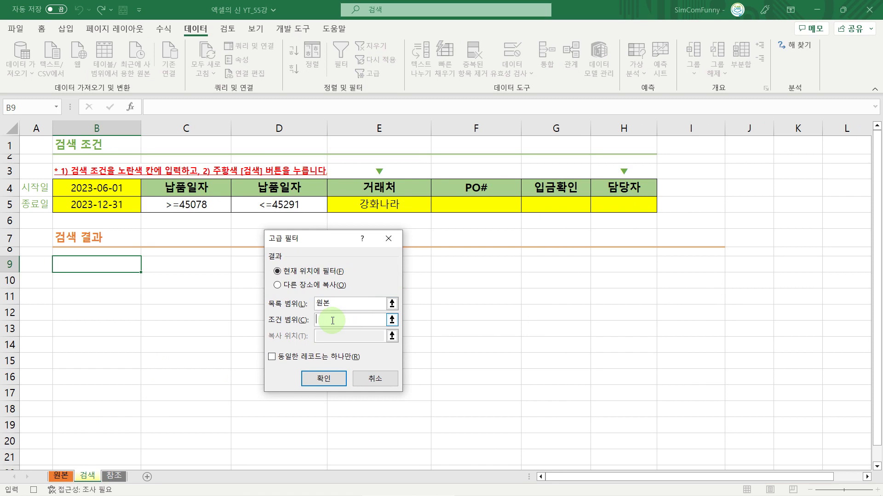
text(검새)
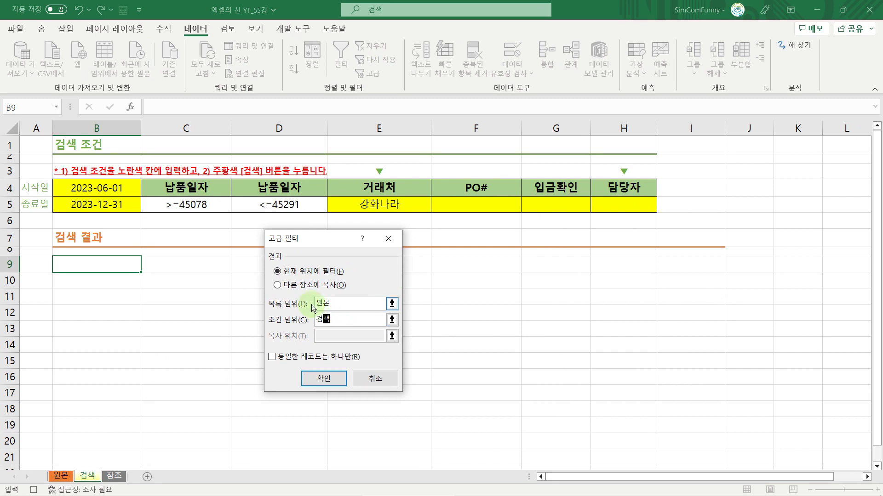
- Run the advanced filter with its output copied to another location, cell B9 of the 검색 sheet, and stop recording the macro
click(278, 287)
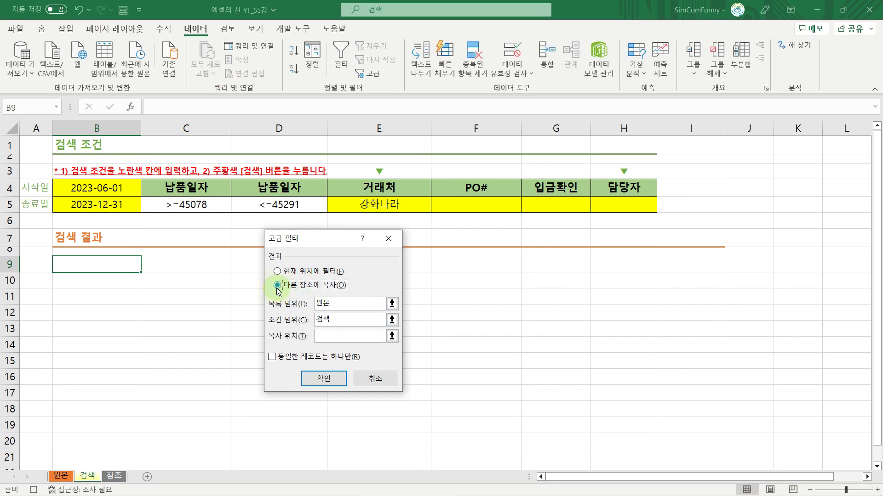
click(318, 333)
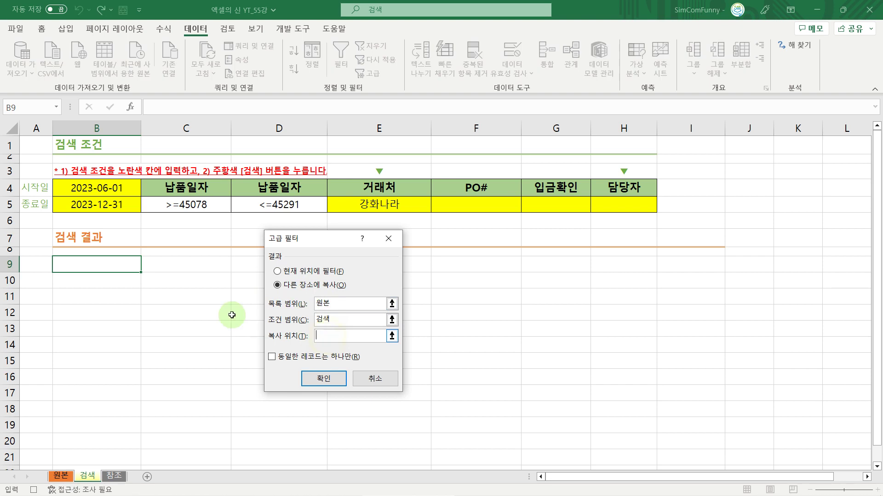
click(89, 262)
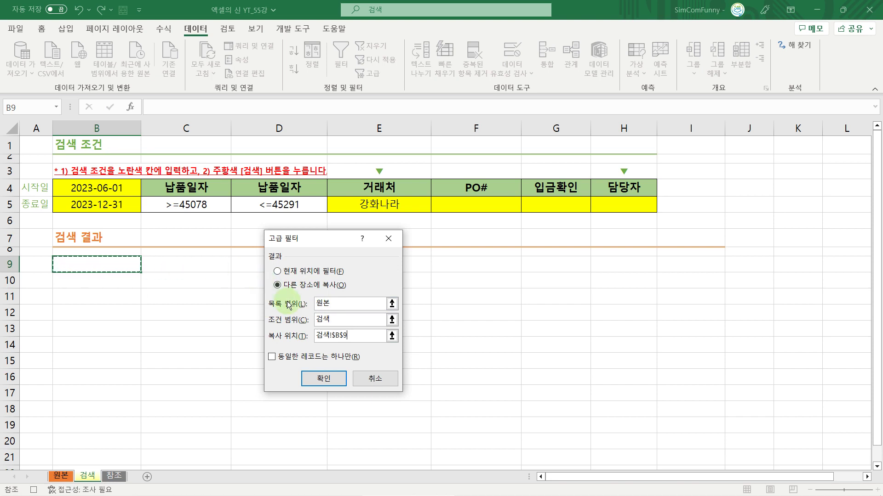
click(316, 379)
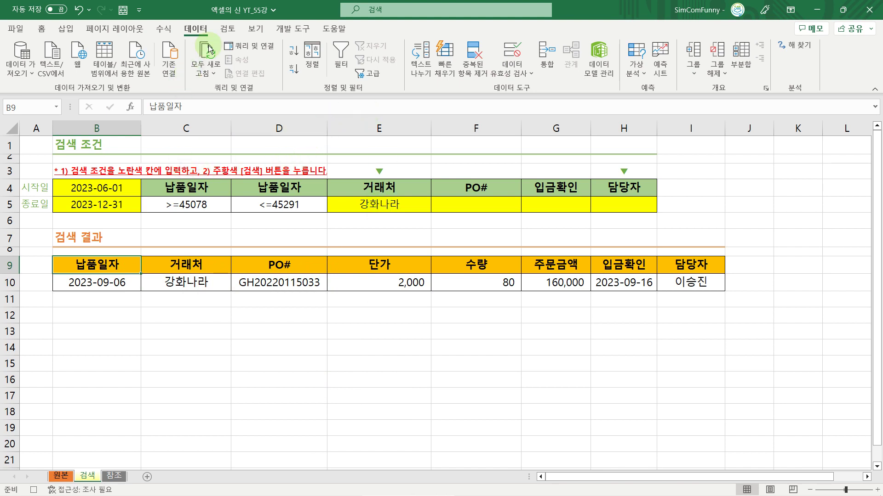
click(283, 31)
click(92, 49)
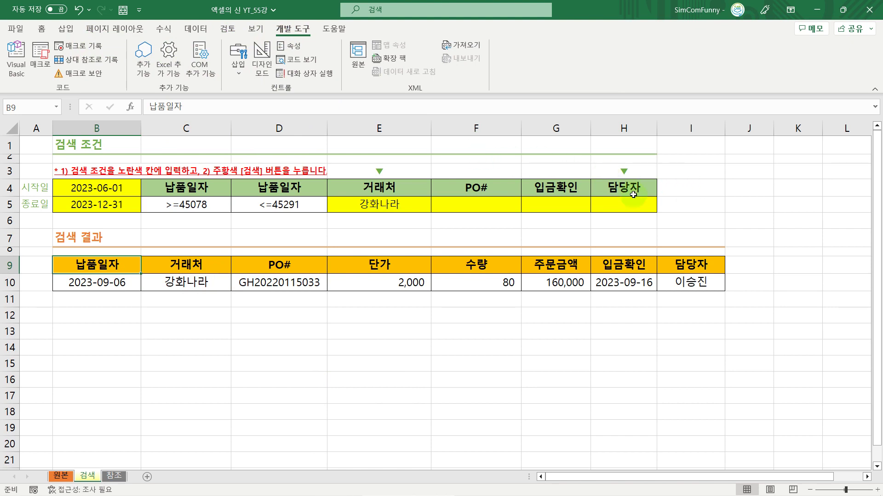
- Draw a rounded rectangle about 1.24 cm high and 2.24 cm wide over cells I4:I5 beside the 담당자 criteria
click(670, 189)
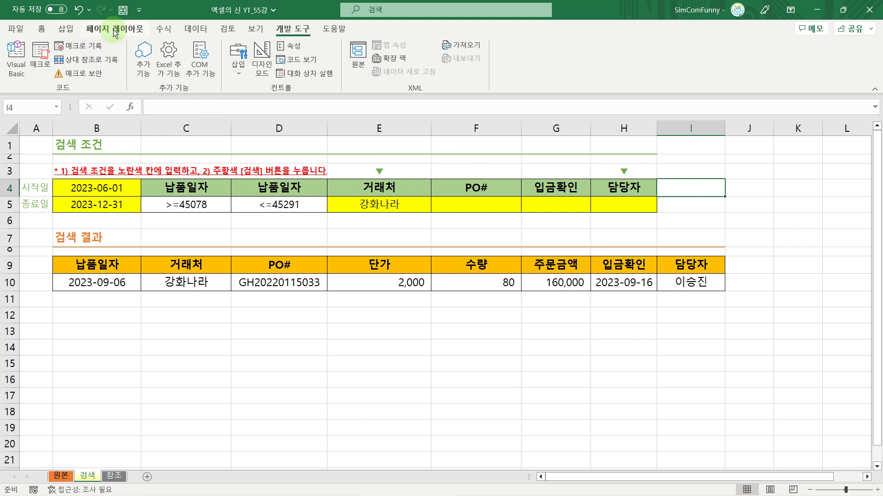
click(60, 31)
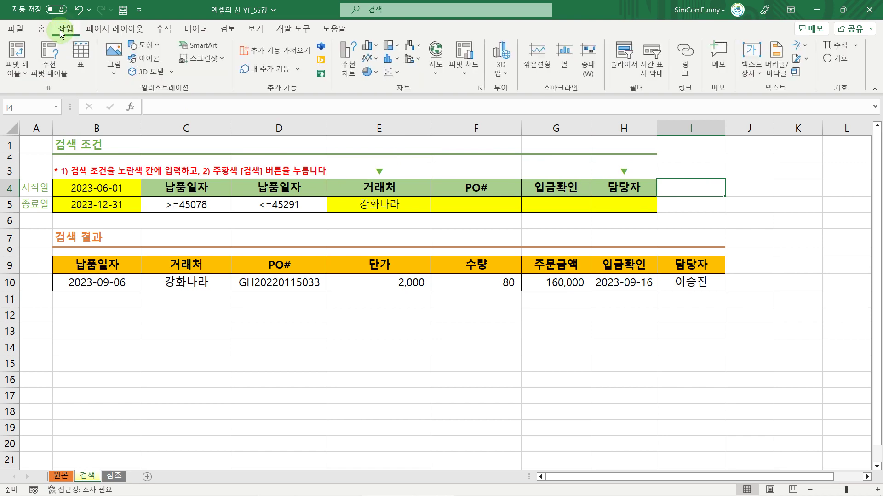
click(143, 46)
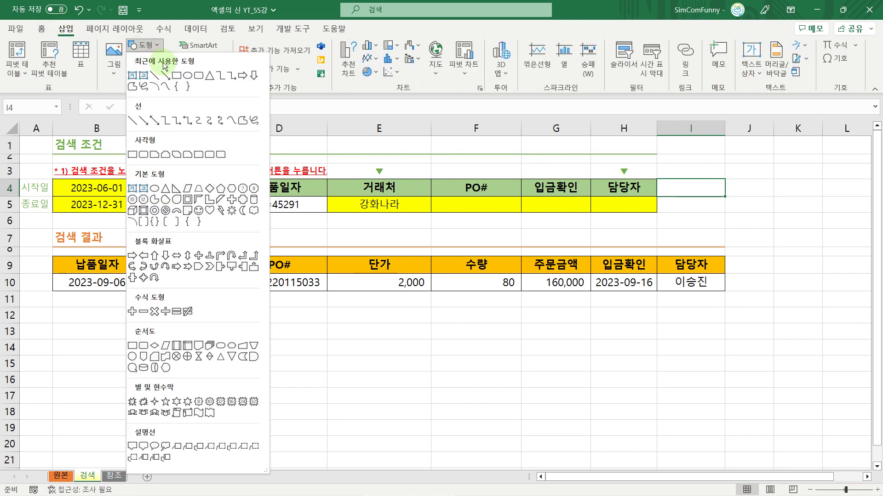
click(198, 77)
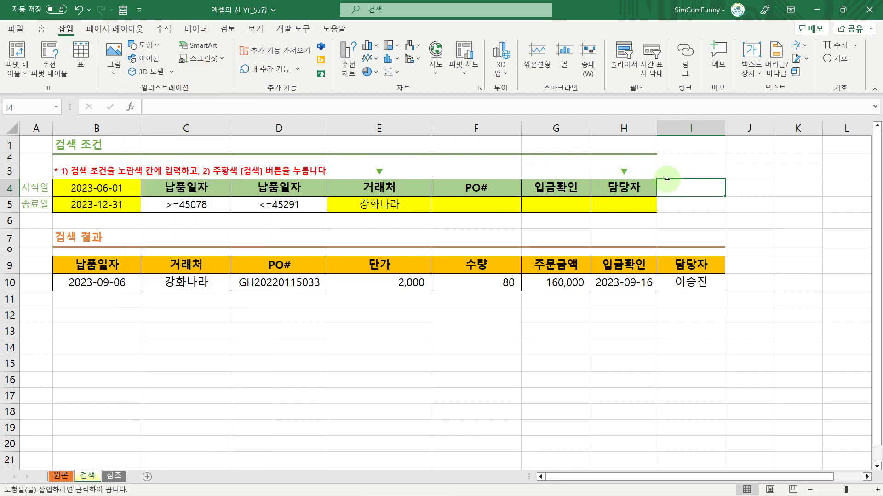
drag(665, 178, 724, 213)
drag(695, 178, 695, 181)
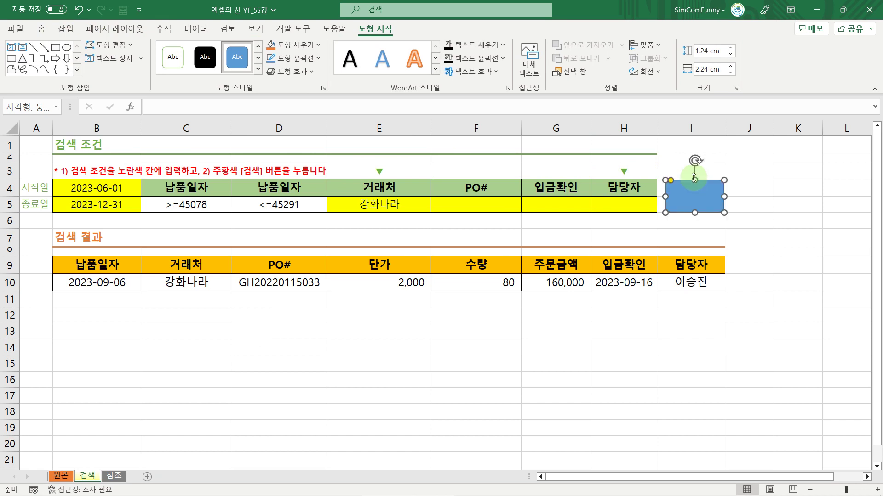
- Apply the orange theme style from the last row of 테마 스타일 to the rounded rectangle
click(385, 30)
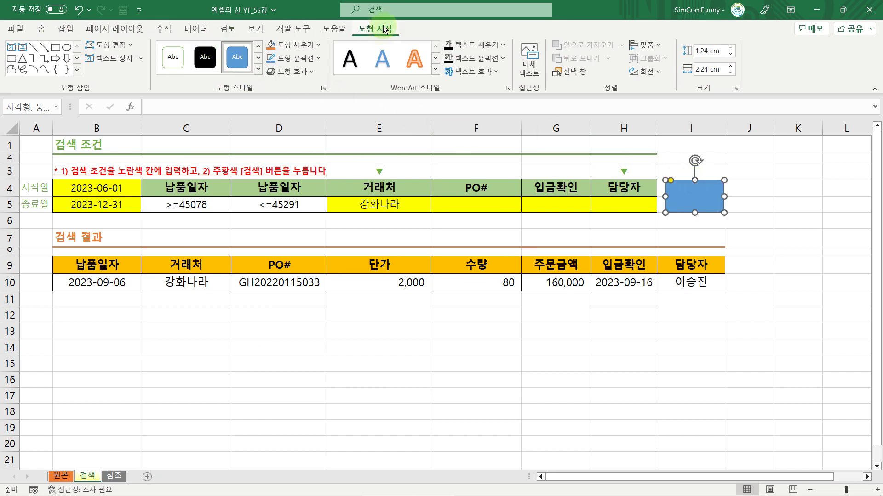
click(258, 70)
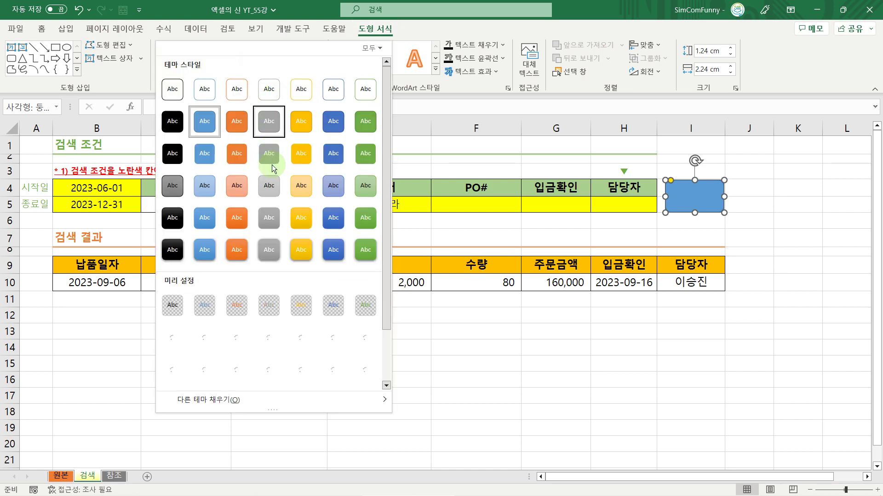
click(240, 251)
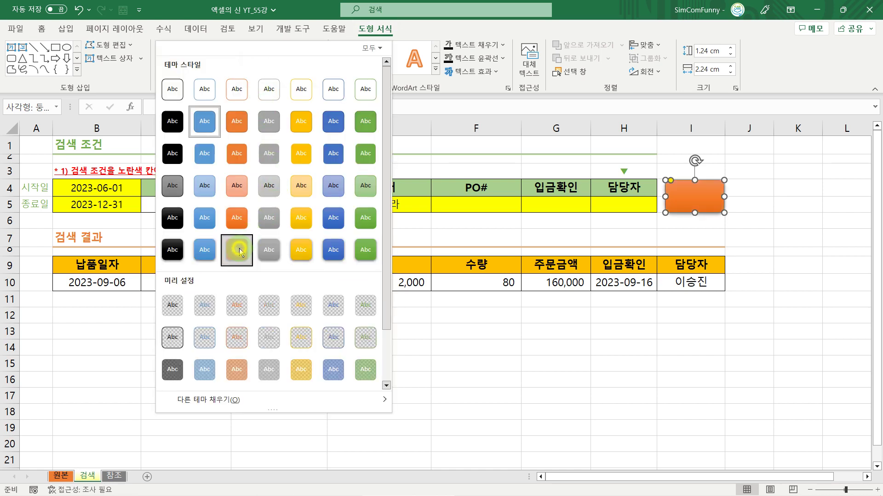
- Label the orange rounded rectangle 검색 and select the label text
click(683, 198)
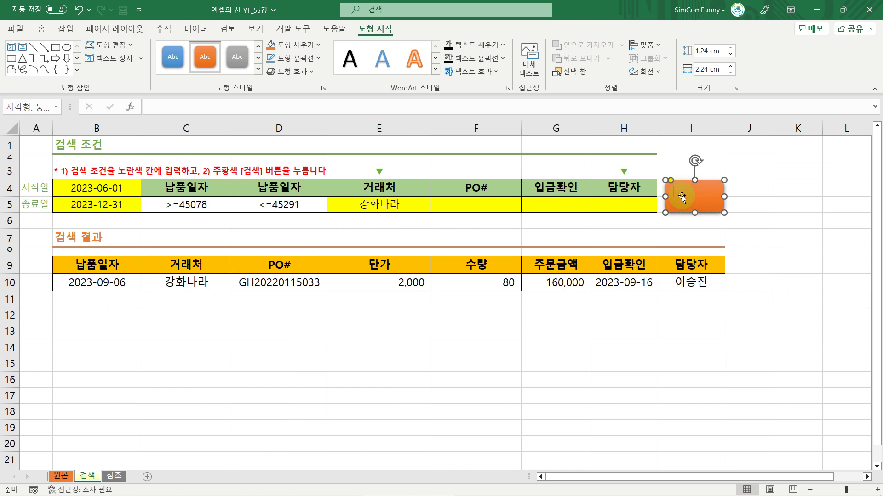
text(검색)
drag(678, 194, 694, 195)
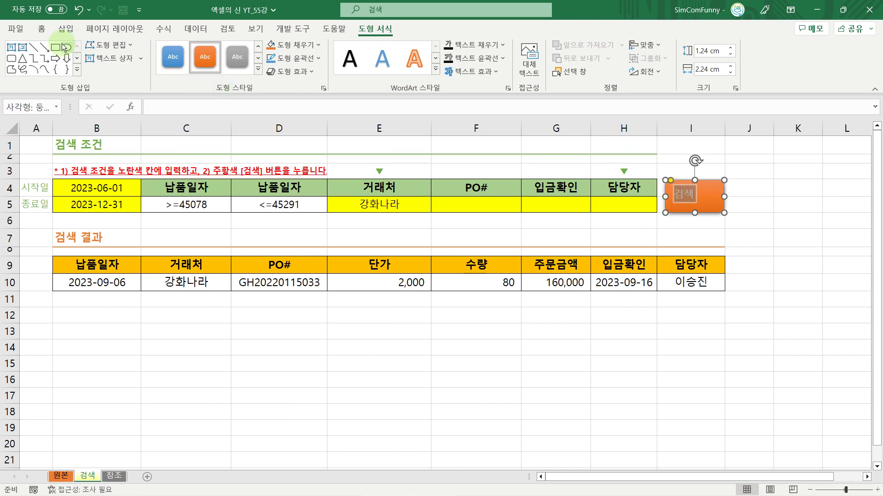
- Centre the 검색 label horizontally and vertically in the orange shape and format it as 16 pt bold
click(42, 31)
click(268, 67)
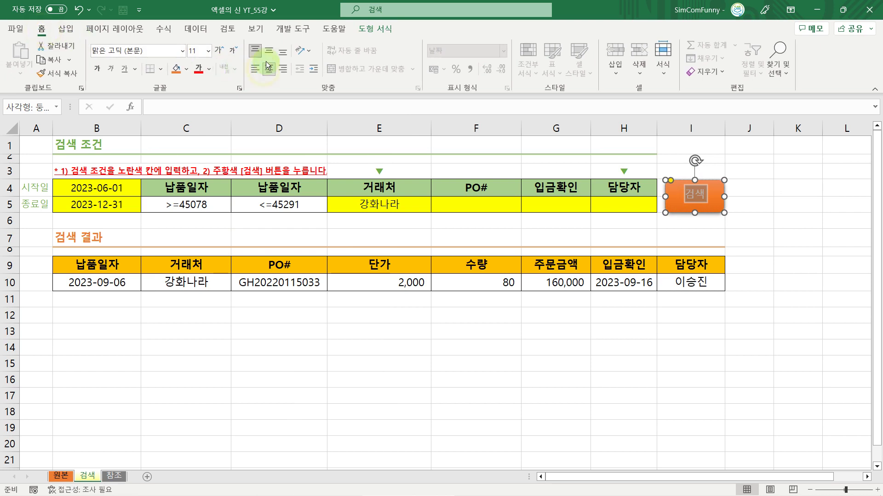
click(266, 54)
click(217, 54)
click(216, 54)
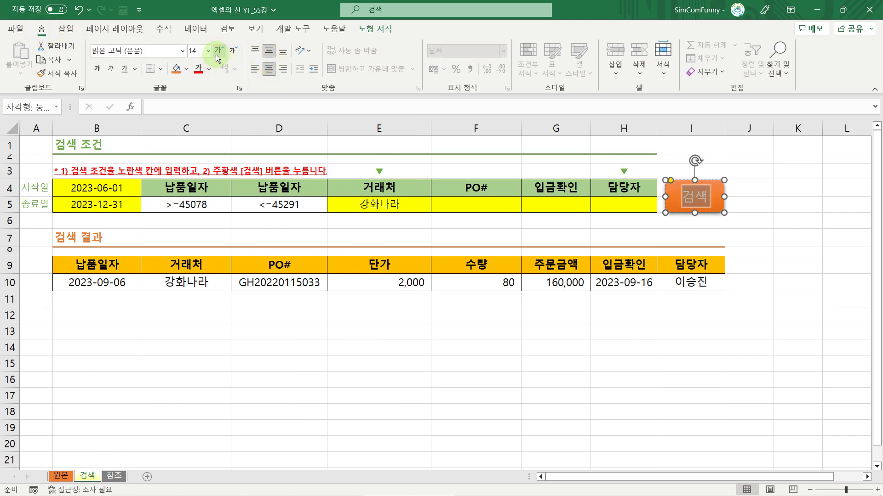
click(217, 54)
click(97, 68)
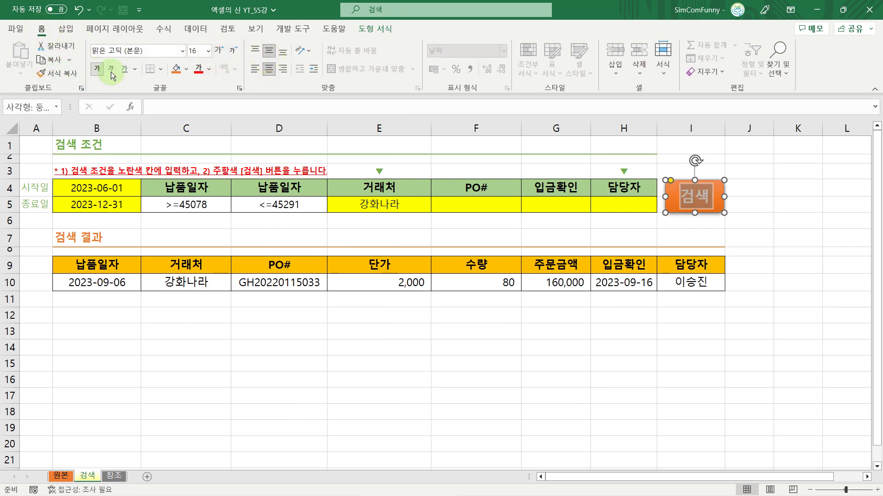
click(681, 231)
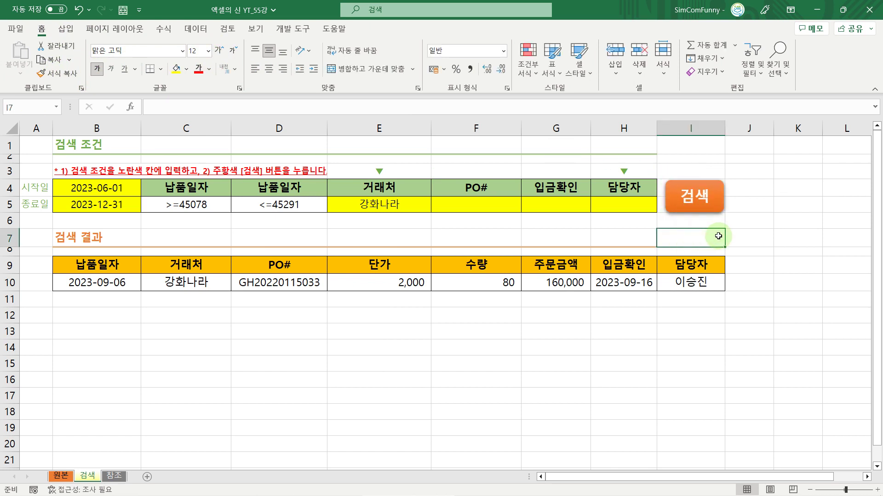
- Assign the Module1.검색 macro to the orange 검색 shape and run the search with it
click(685, 181)
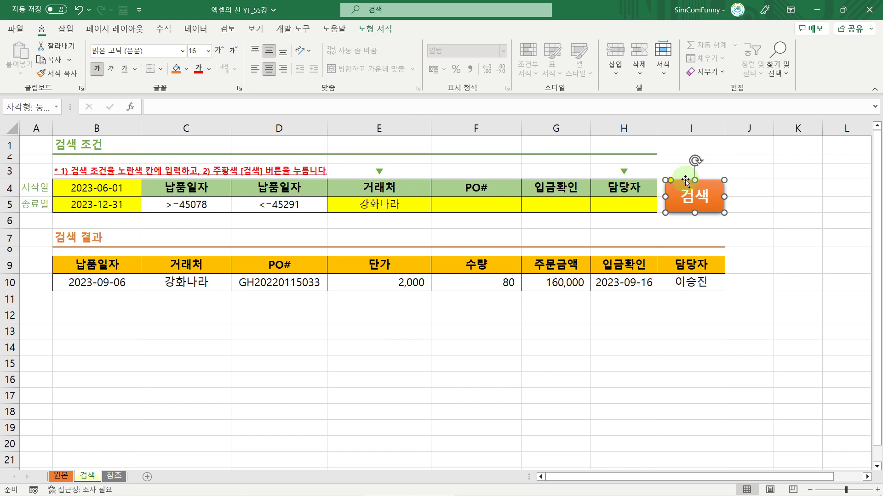
right_click(685, 181)
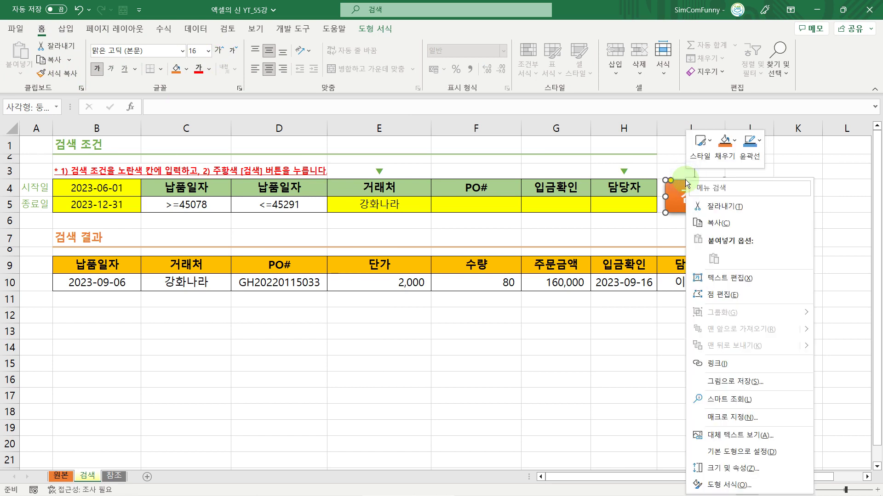
click(746, 418)
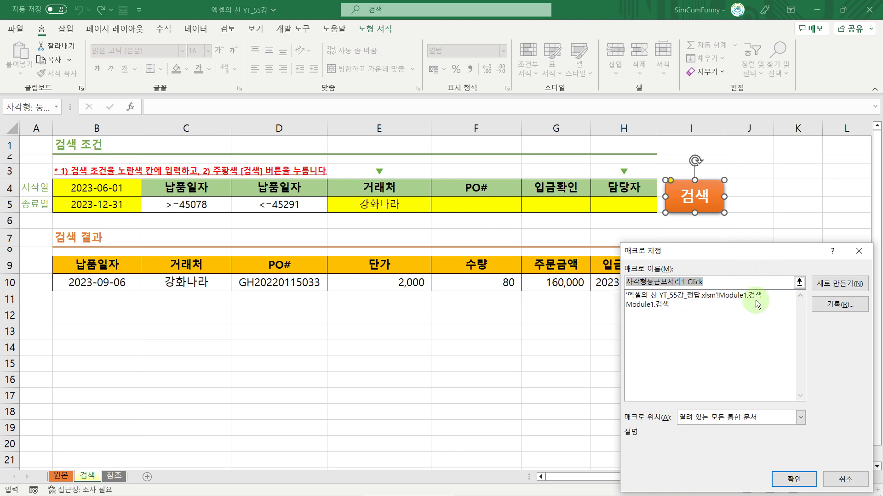
click(645, 305)
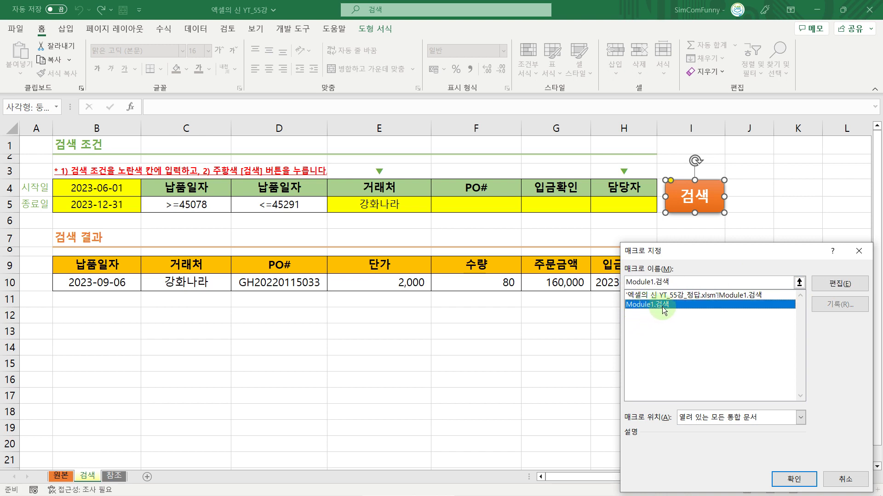
click(798, 482)
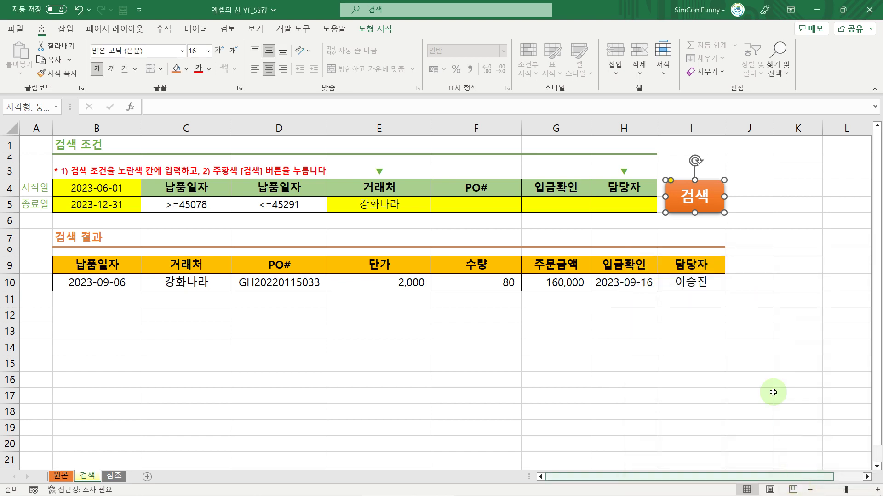
click(744, 239)
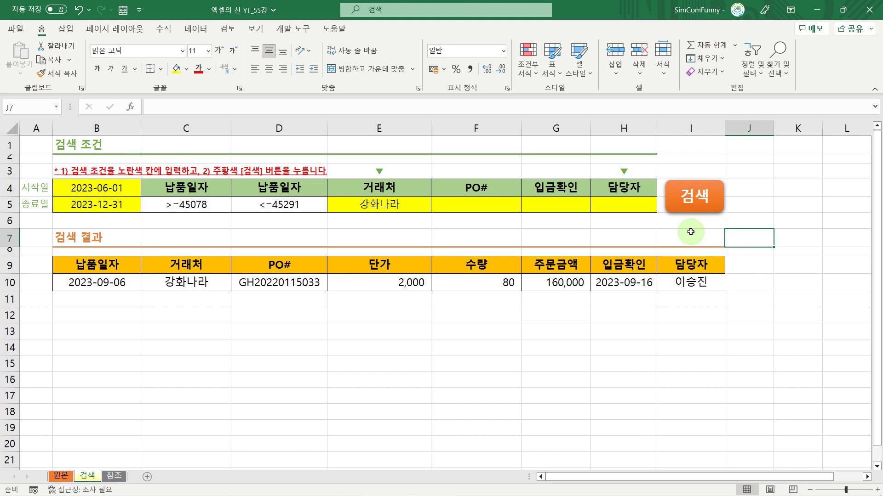
click(671, 233)
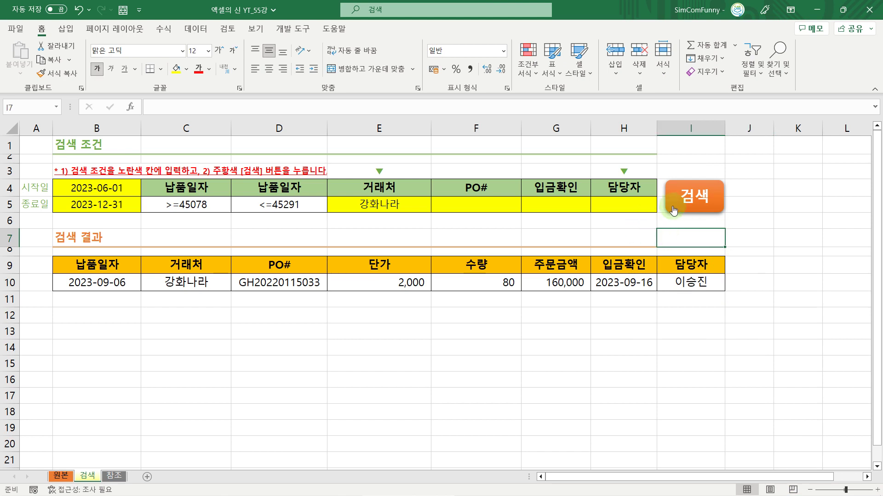
click(689, 204)
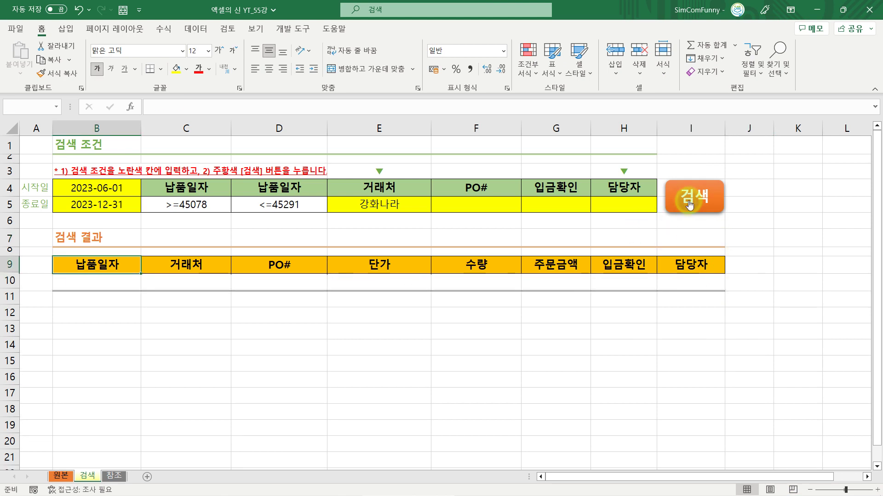
- Set the 거래처 criterion in E5 to 황금부엉이 and run the search
click(405, 209)
click(436, 208)
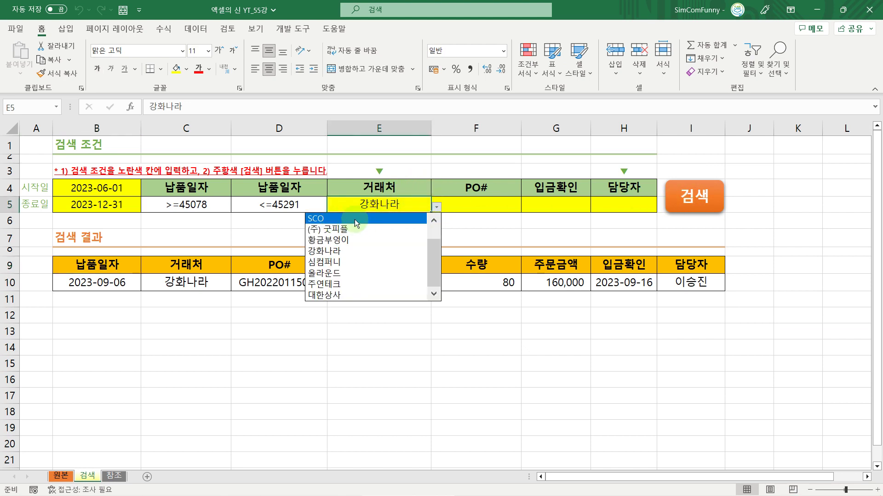
click(334, 240)
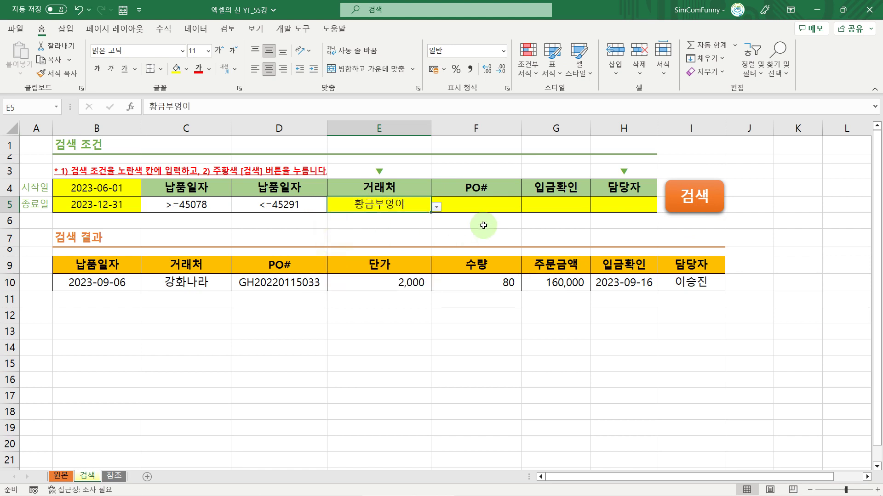
click(693, 200)
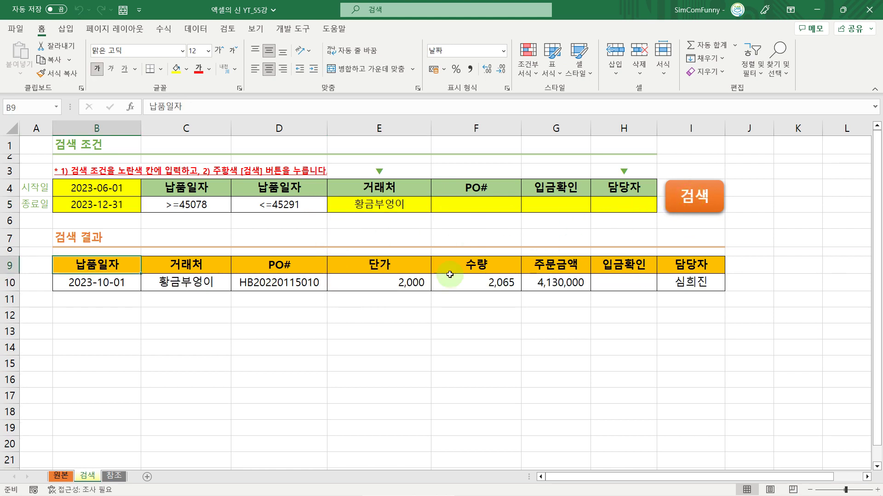
- Set the start date in B4 to 2023-03-01, check the linked 납품일자 criterion formula, and run the search
click(120, 189)
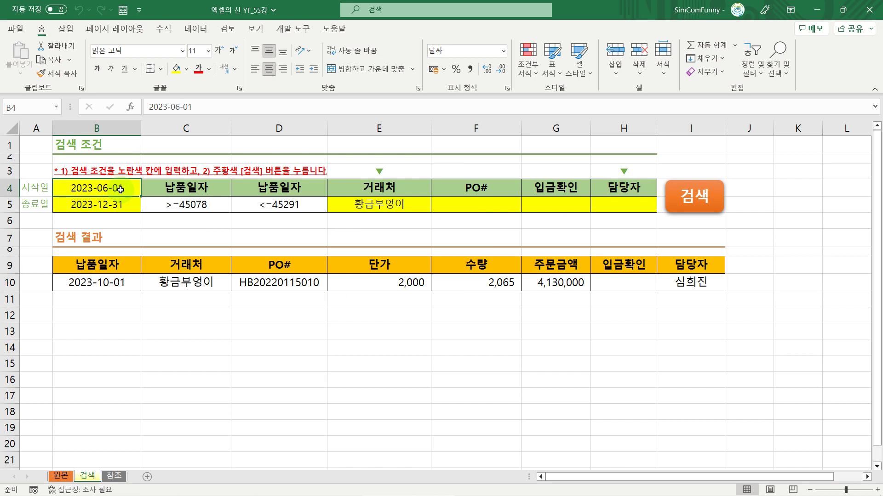
drag(170, 107, 180, 113)
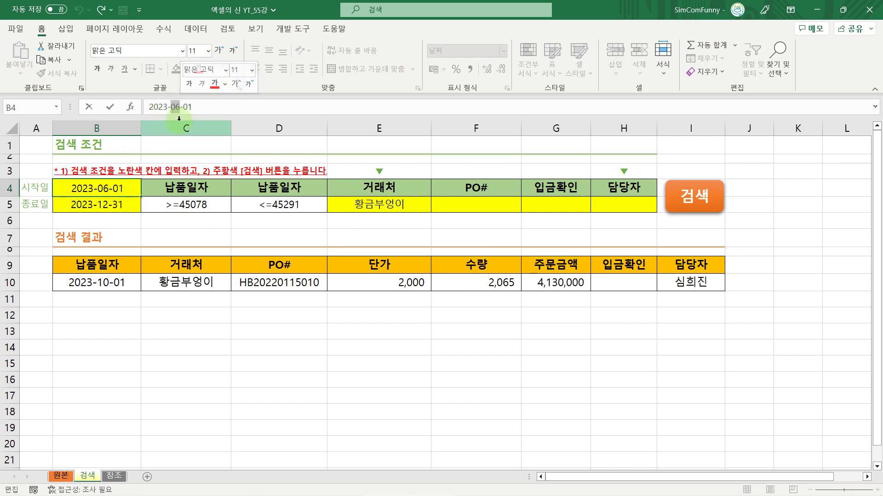
text(03)
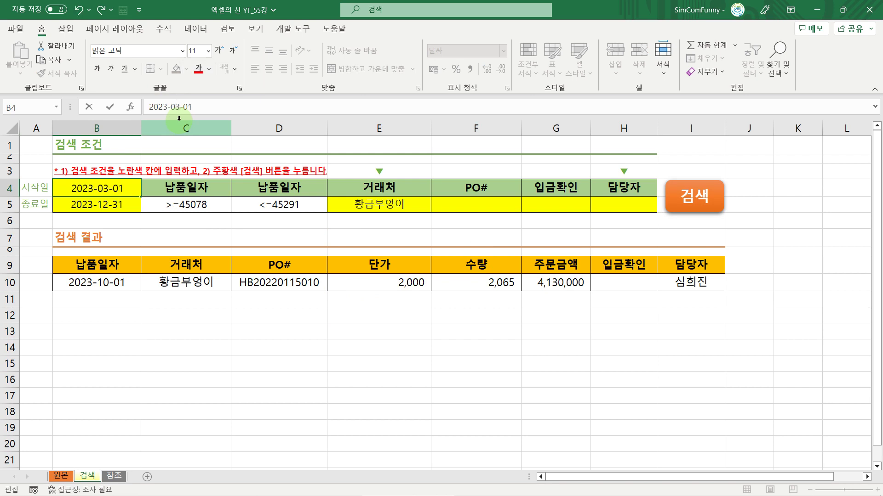
key(Return)
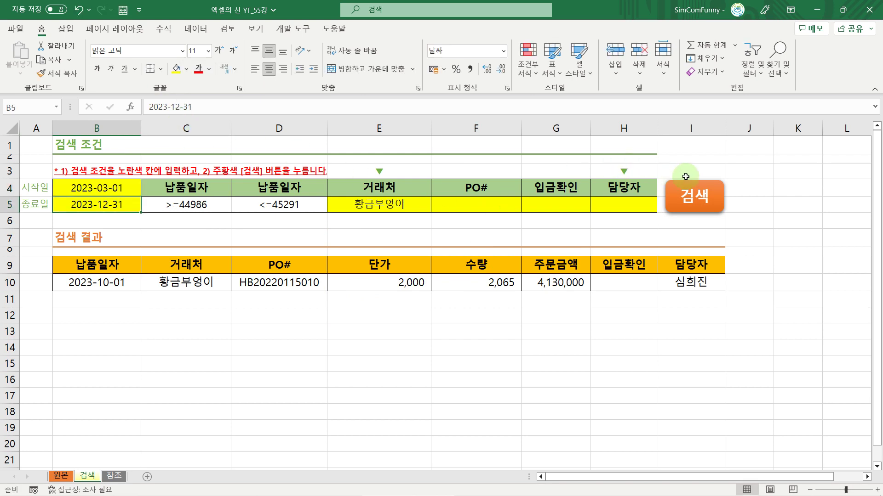
click(200, 202)
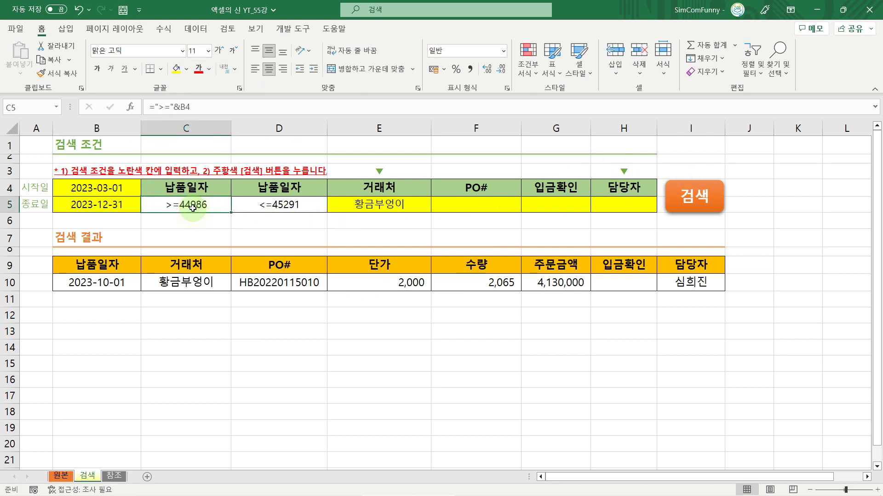
click(701, 200)
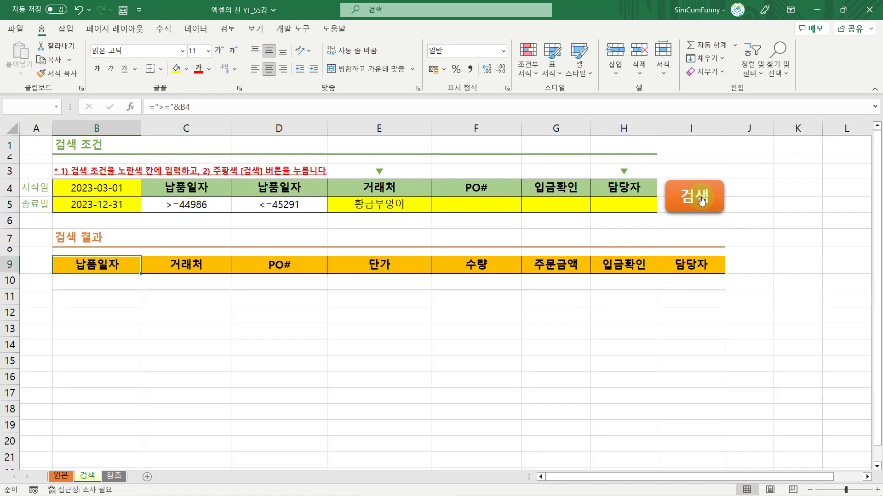
- Clear the 거래처 criterion in E5 so the search covers all clients
click(98, 188)
click(398, 205)
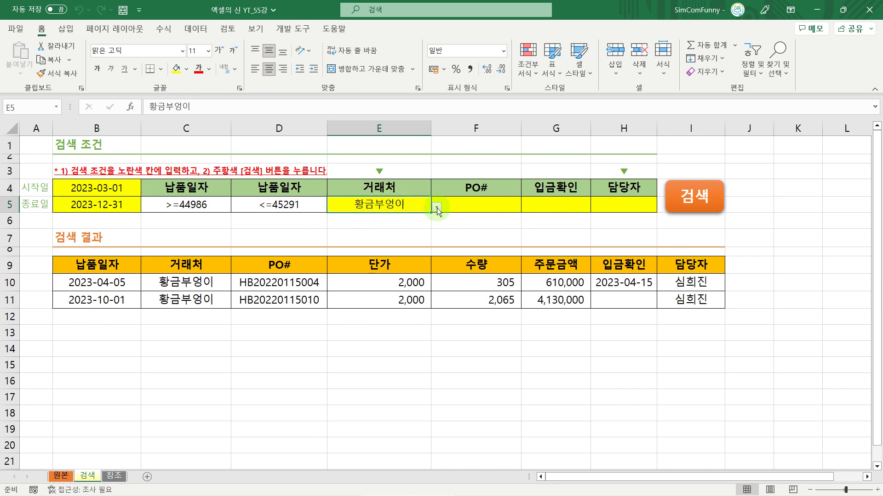
click(437, 208)
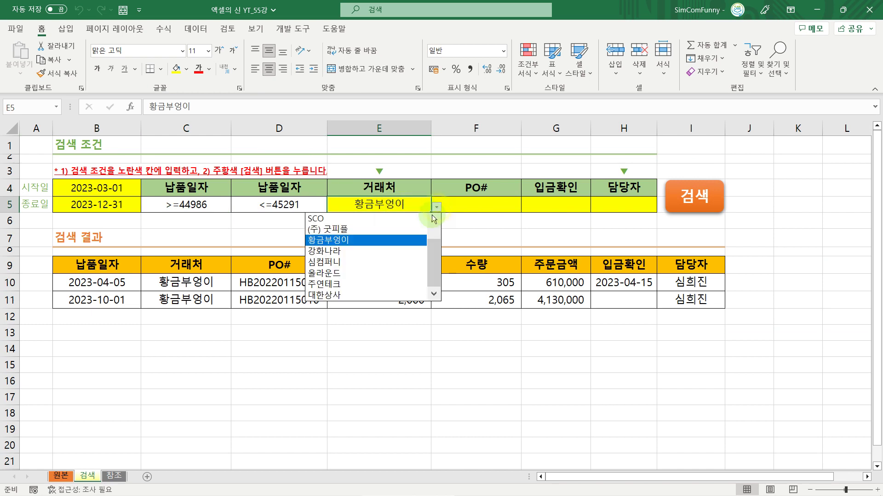
click(377, 200)
key(Delete)
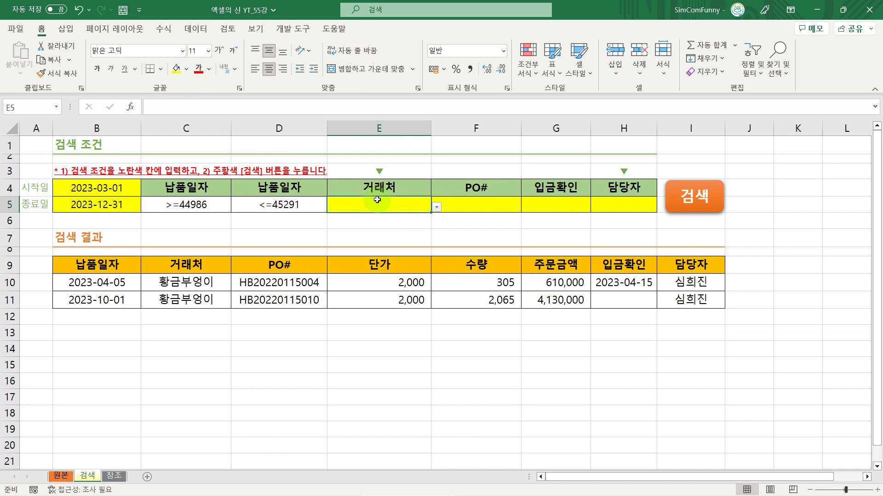
- Set the start date in B4 to 2023-01-01 and the end date in B5 to 2023-08-31
click(113, 187)
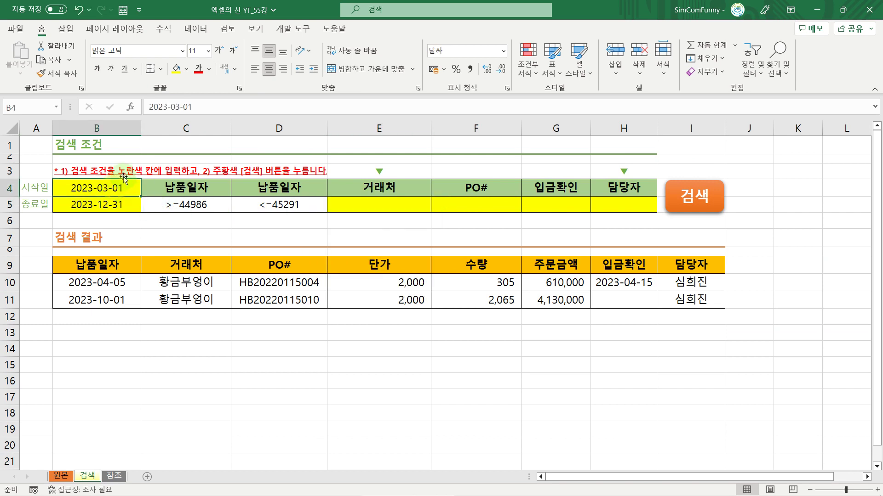
click(176, 113)
key(Delete)
text(1)
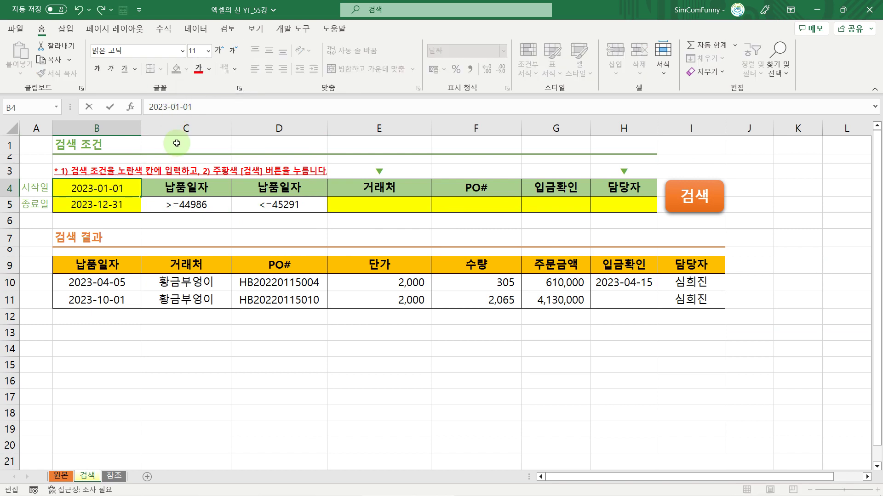
key(Return)
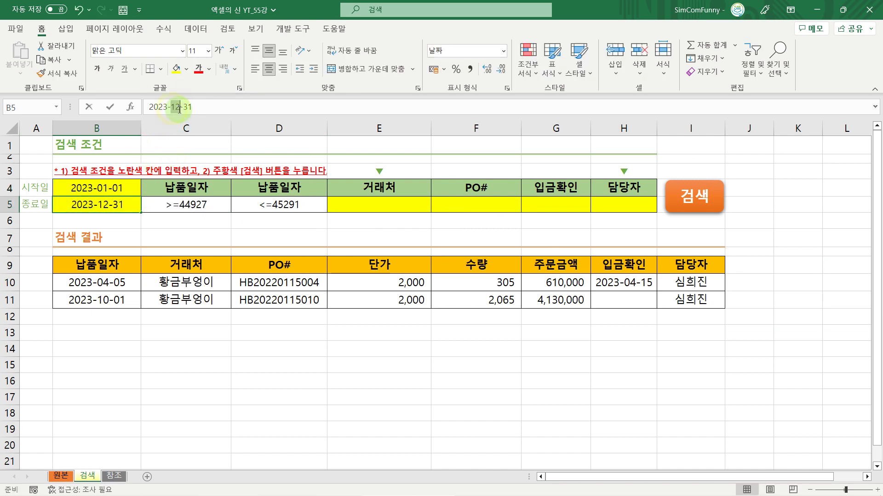
double_click(179, 108)
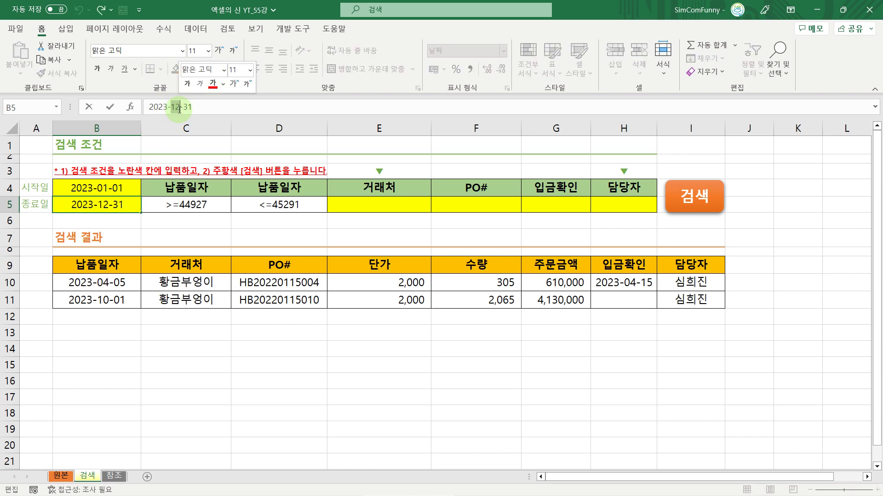
text(08)
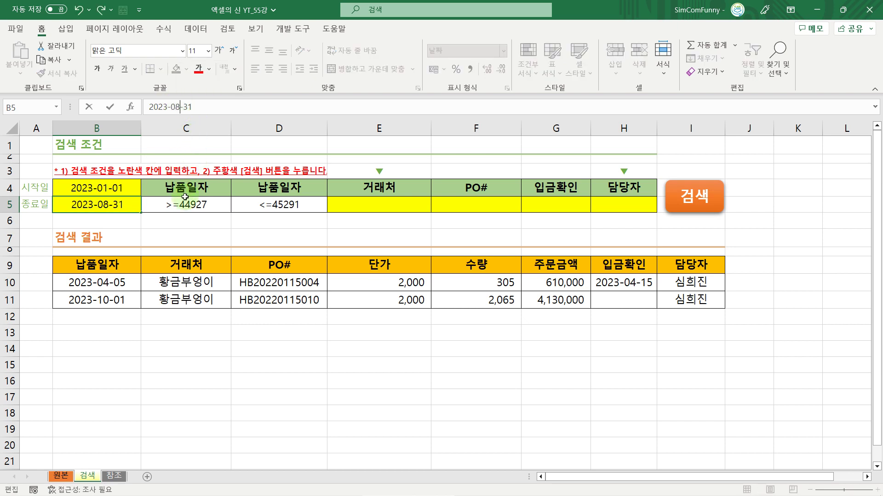
click(185, 197)
click(283, 205)
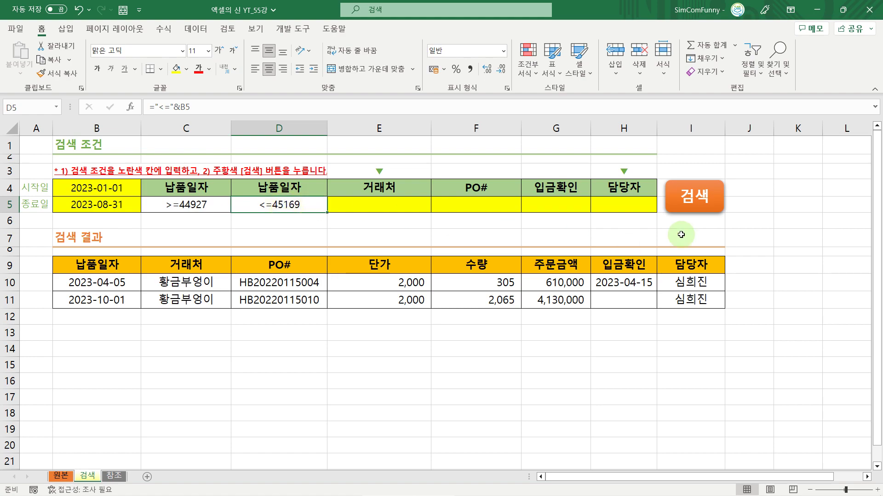
- Run the search for the date range alone and look through the extracted orders
click(703, 195)
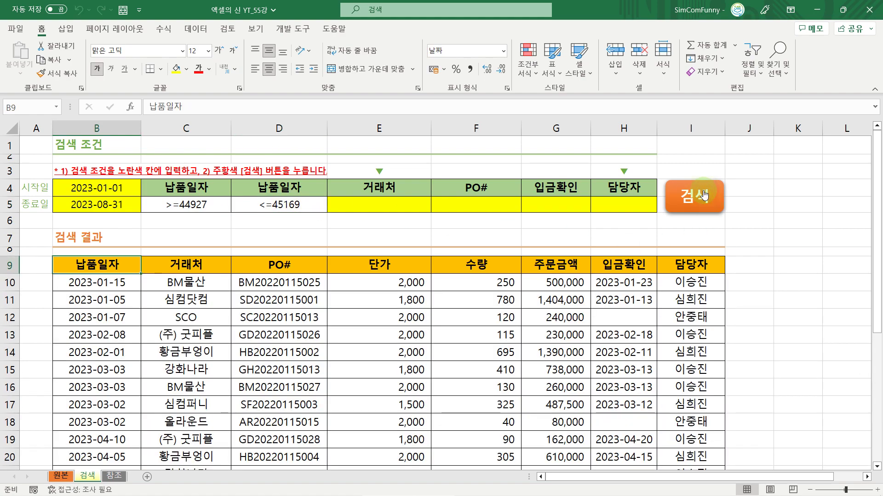
scroll(479, 338, down, 3)
scroll(479, 338, down, 3)
scroll(506, 337, up, 6)
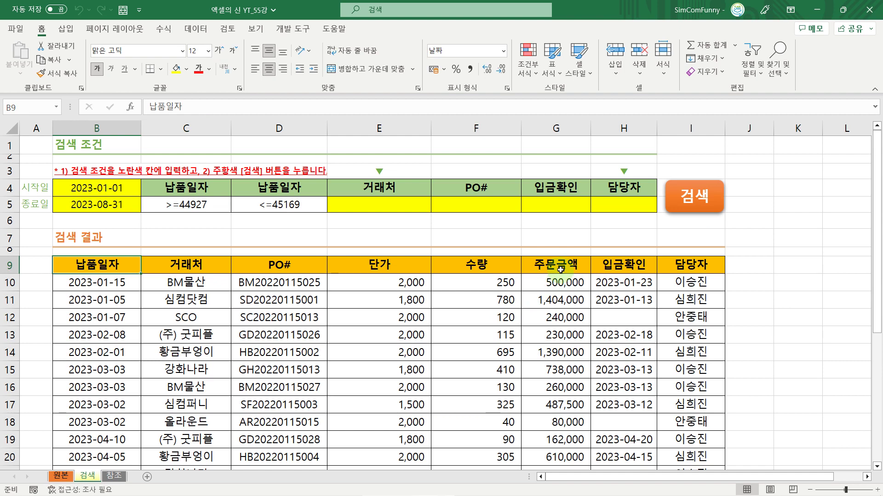
- Begin saving a copy of the workbook to the desktop (바탕 화면) in the Excel 매크로 사용 통합 문서 format
click(443, 219)
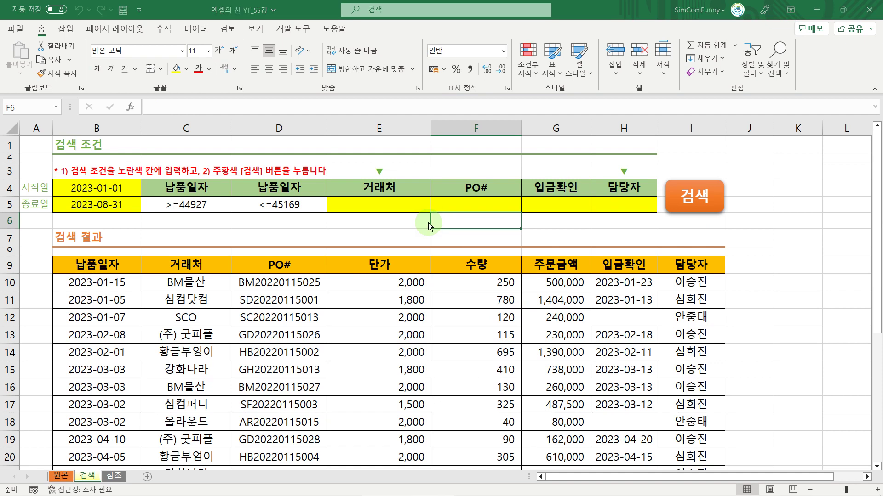
key(F12)
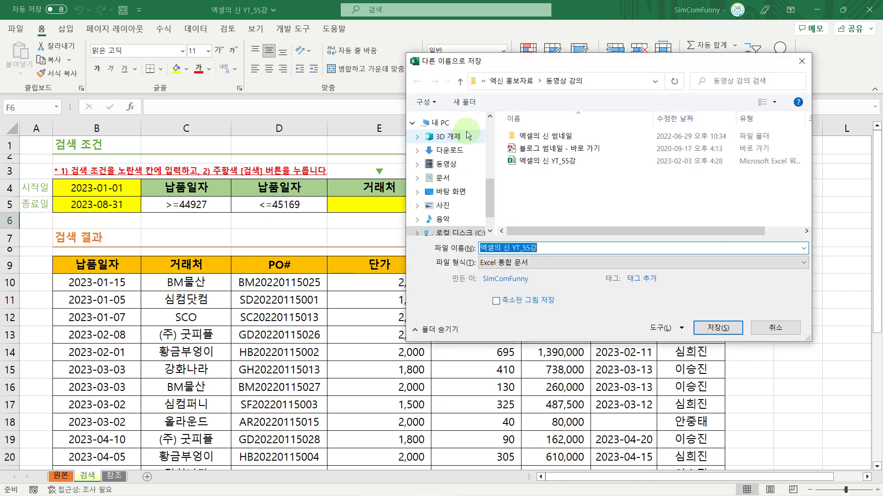
scroll(446, 133, up, 5)
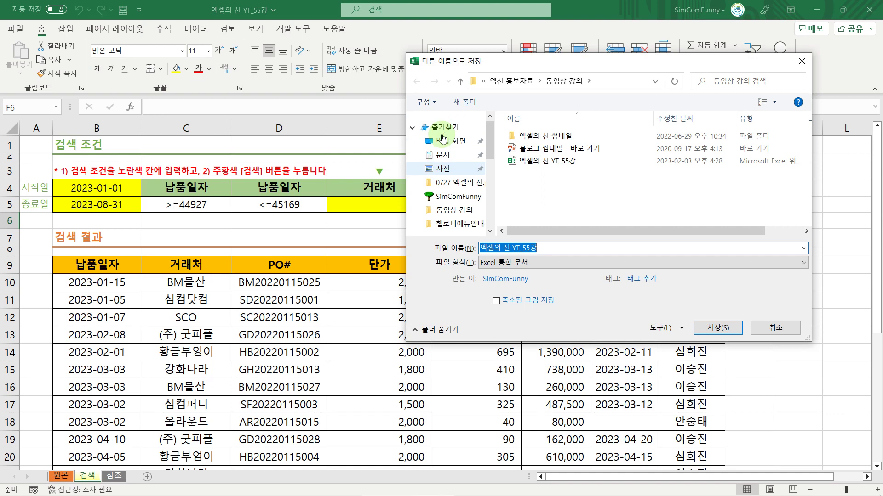
click(451, 141)
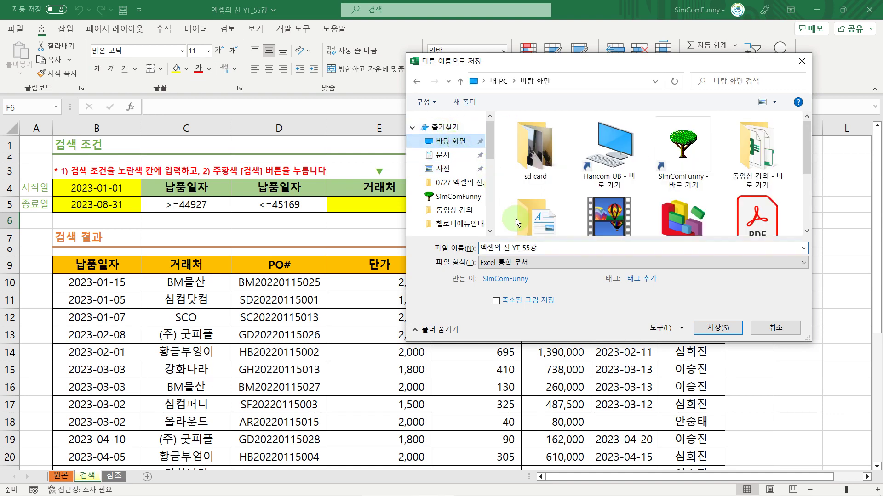
click(521, 264)
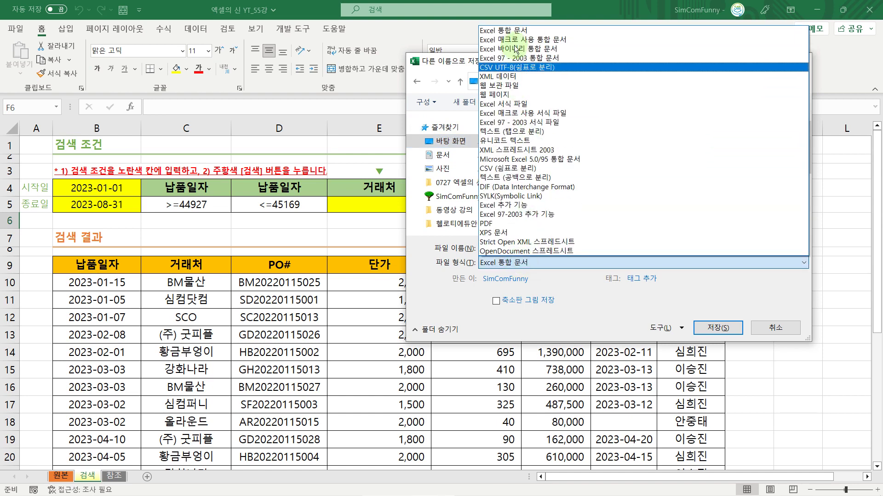
click(510, 41)
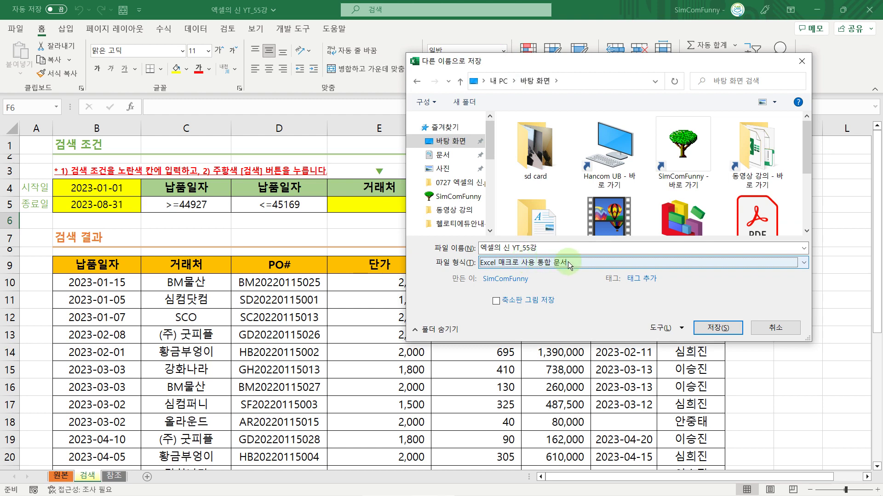
- Append _정답 to the file name and try to save the workbook as 엑셀의 신 YT_55강_정답
click(545, 249)
click(546, 249)
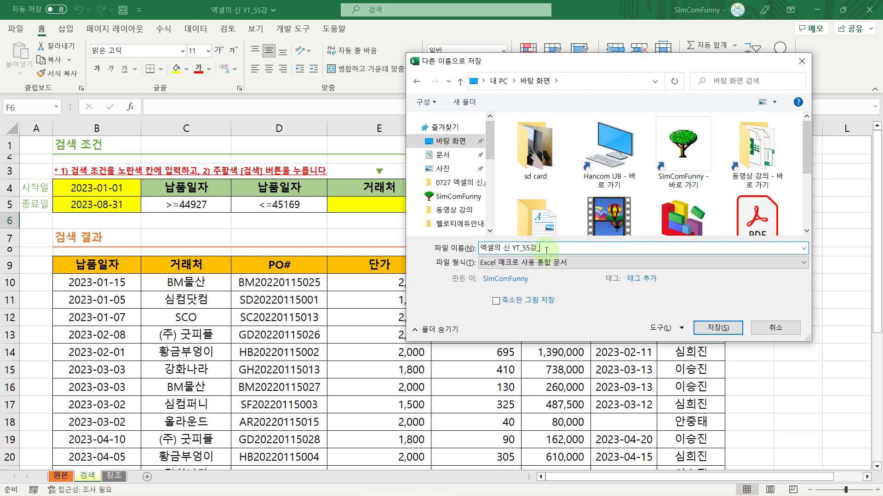
text(_정다)
click(704, 329)
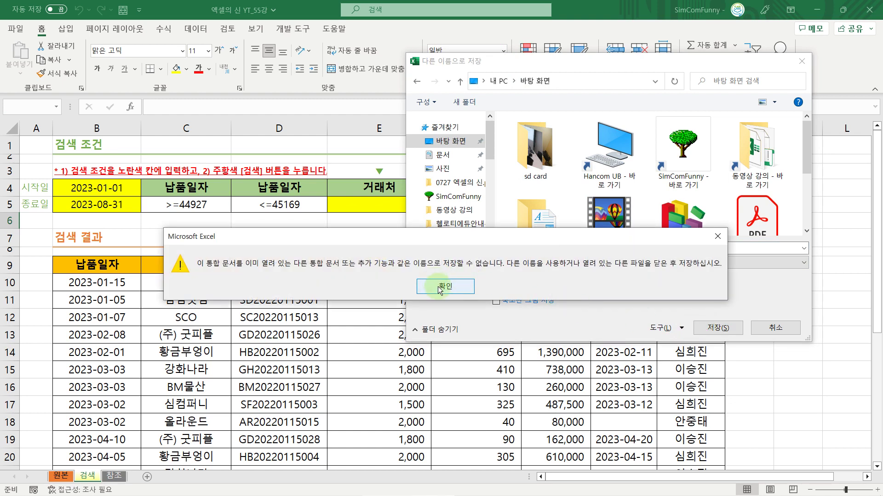
click(438, 286)
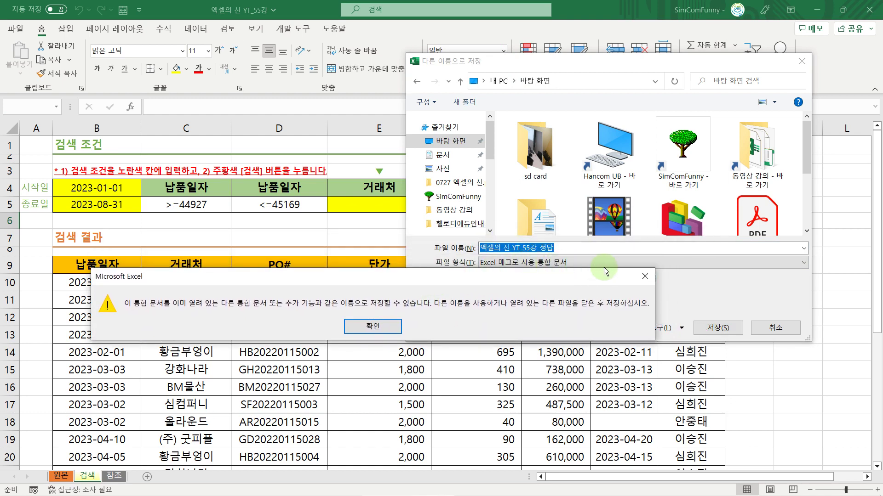
click(639, 277)
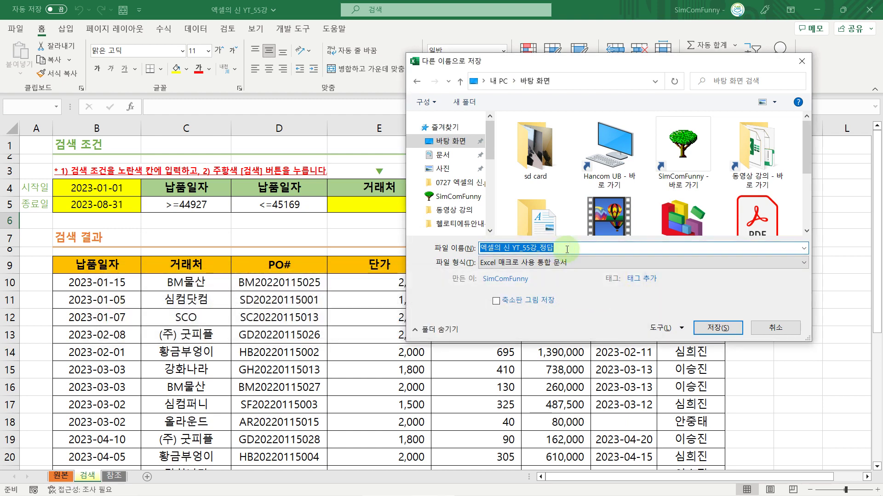
- Add a trailing underscore to the file name and save the macro-enabled workbook as 엑셀의 신 YT_55강_정답_
click(565, 250)
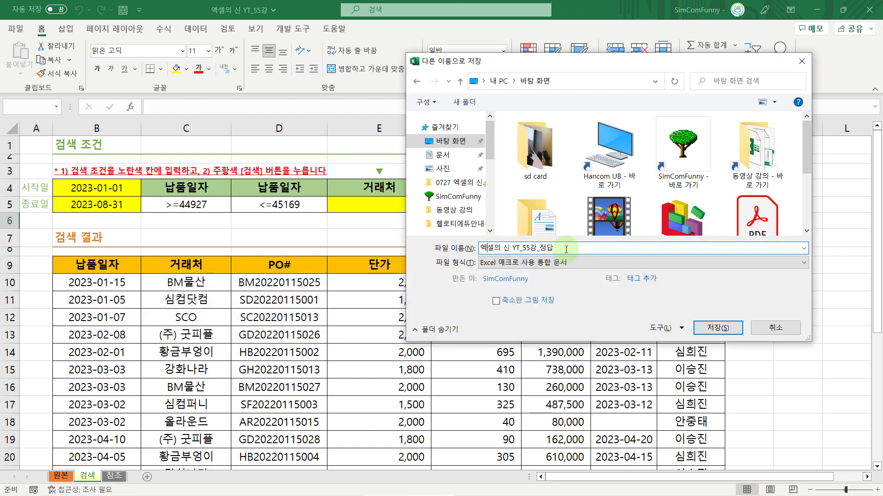
key(Right)
key(Right)
key(Right)
key(Right)
key(Right)
text(_)
key(Return)
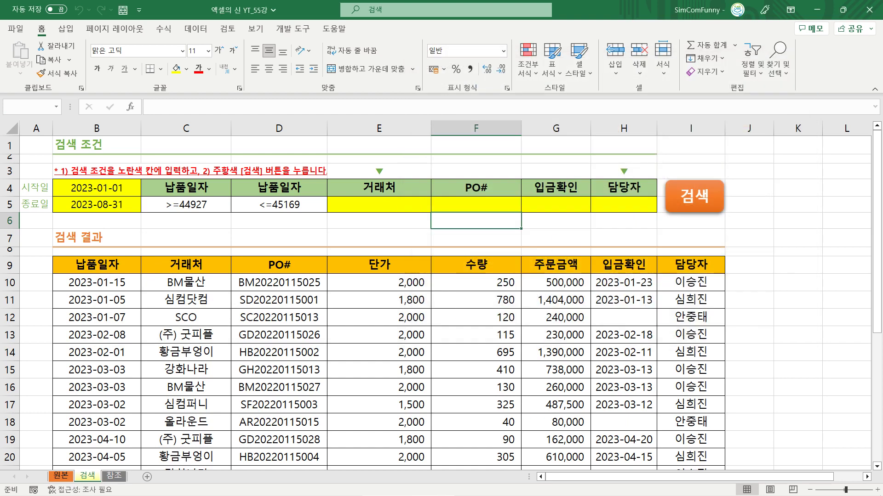
click(498, 276)
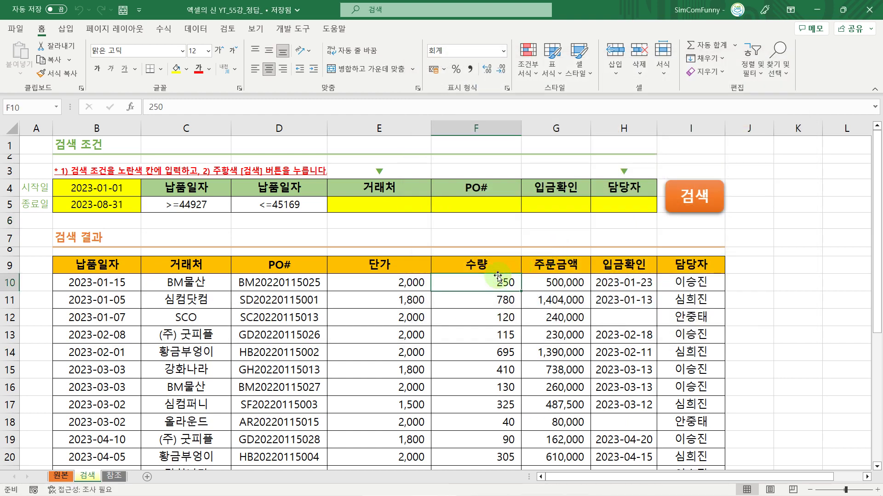